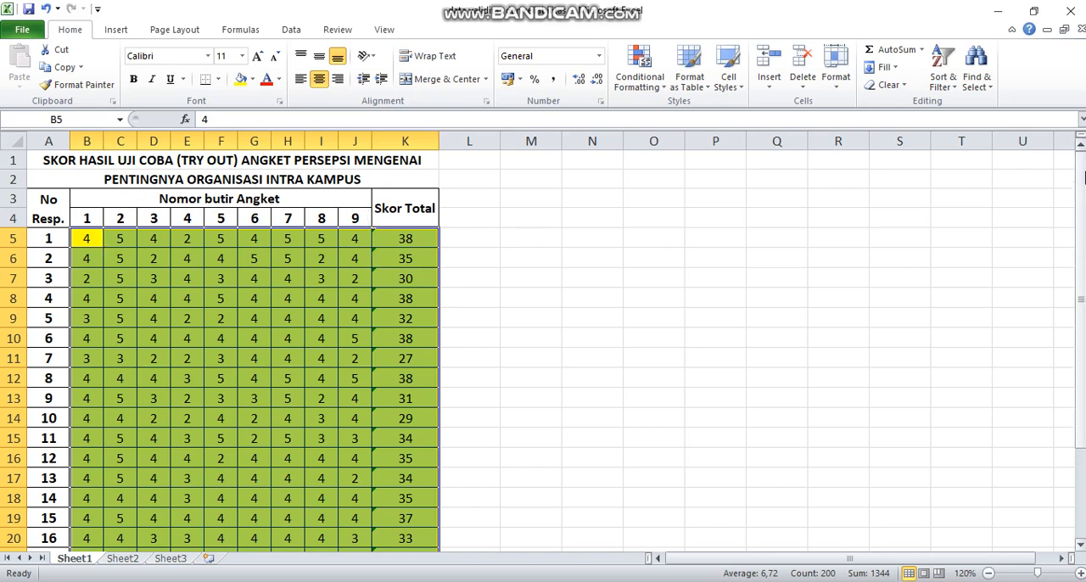
# Review the questionnaire item scores and total scores of all 20 respondents in Sheet1
pyautogui.moveTo(1082, 191)
pyautogui.mouseDown()
pyautogui.moveTo(1080, 311)
pyautogui.moveTo(1078, 195)
pyautogui.mouseUp()
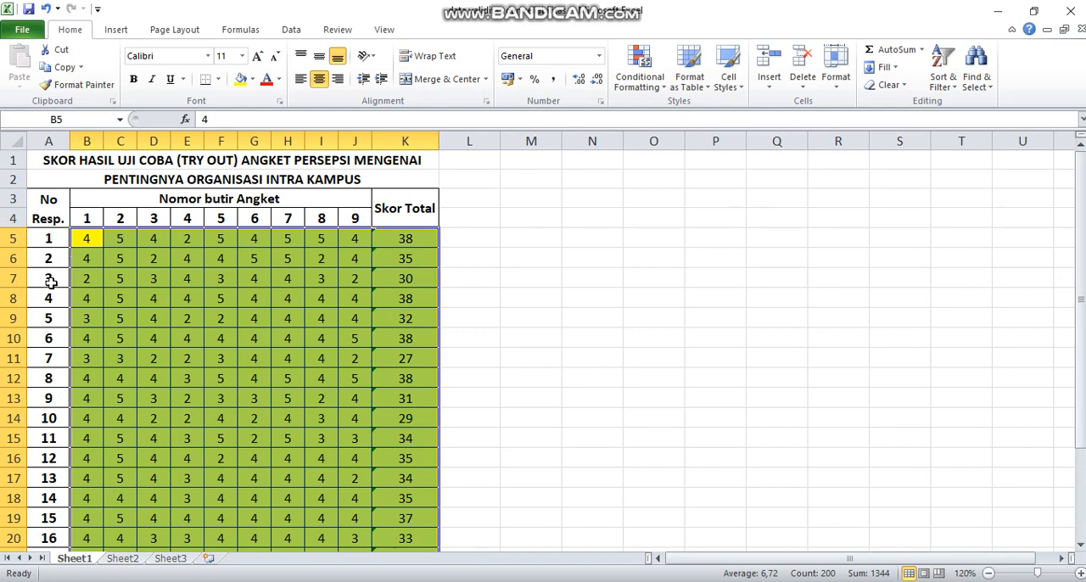
pyautogui.click(48, 479)
pyautogui.click(230, 334)
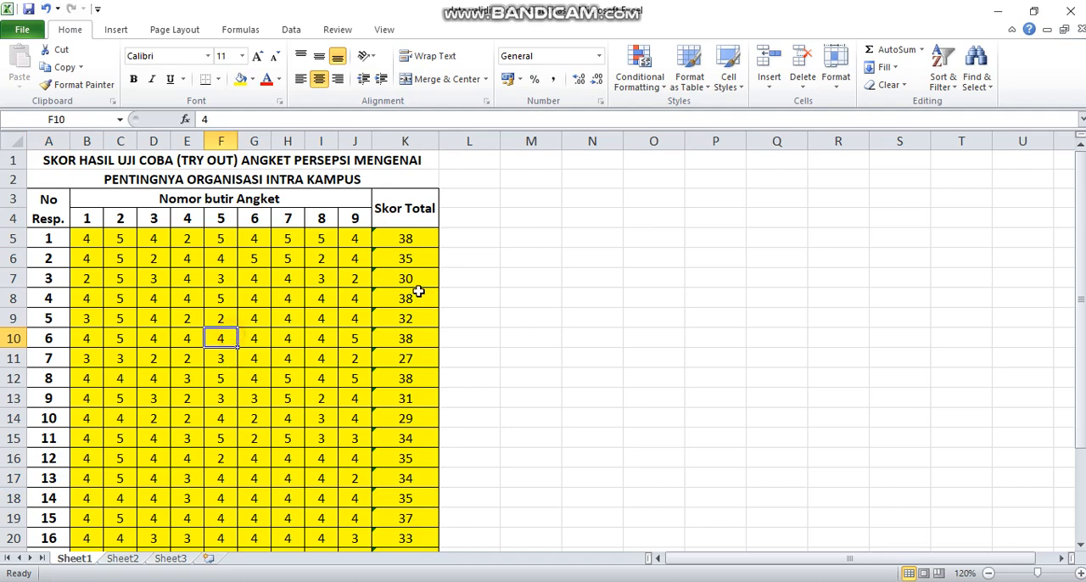
pyautogui.moveTo(1082, 194)
pyautogui.mouseDown()
pyautogui.moveTo(1074, 291)
pyautogui.moveTo(1071, 199)
pyautogui.mouseUp()
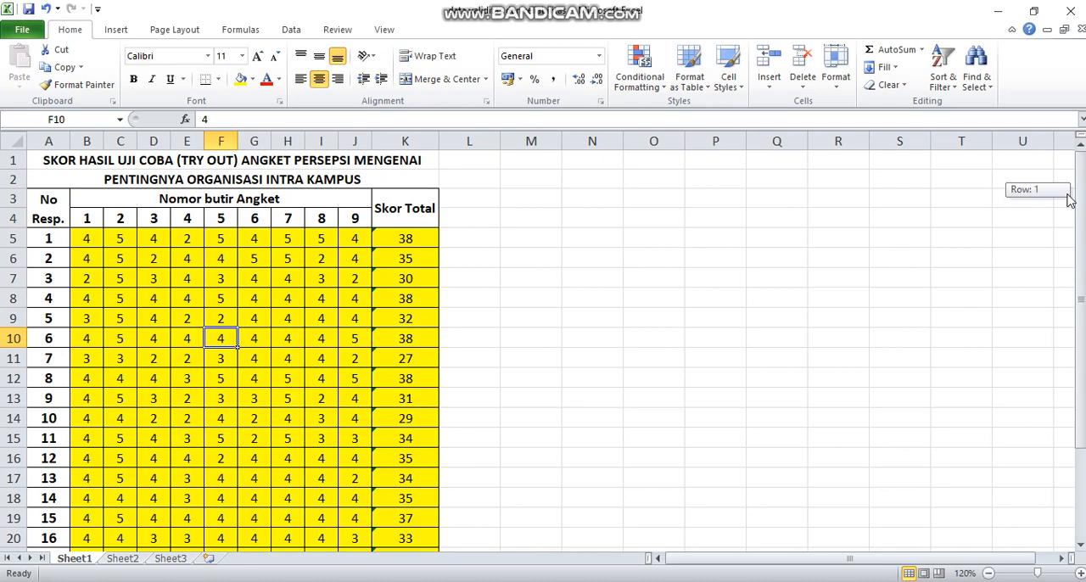
pyautogui.moveTo(1071, 199); pyautogui.dragTo(1064, 293)
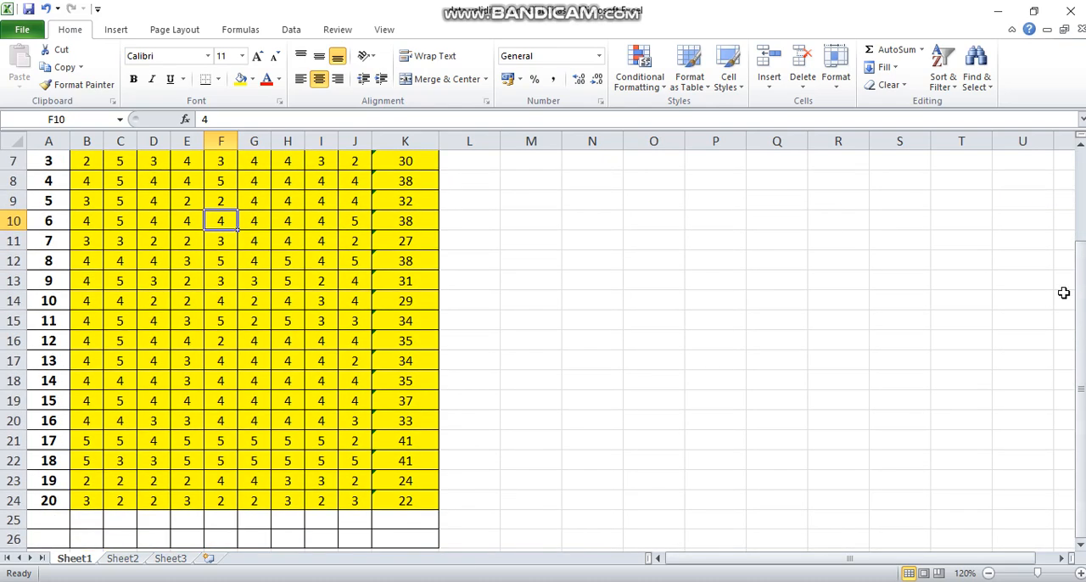
pyautogui.click(577, 581)
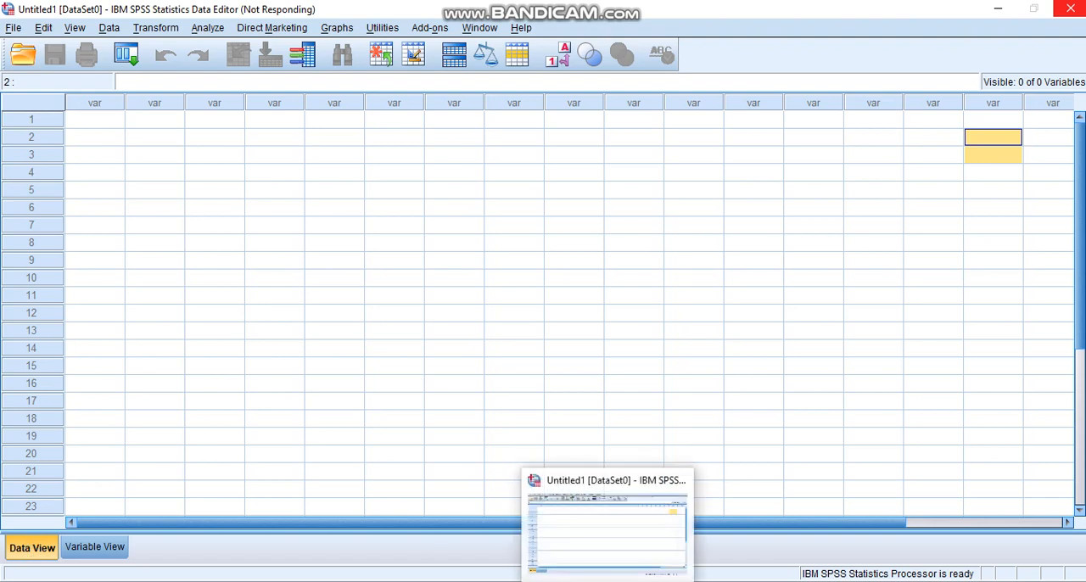
pyautogui.click(607, 581)
pyautogui.click(608, 581)
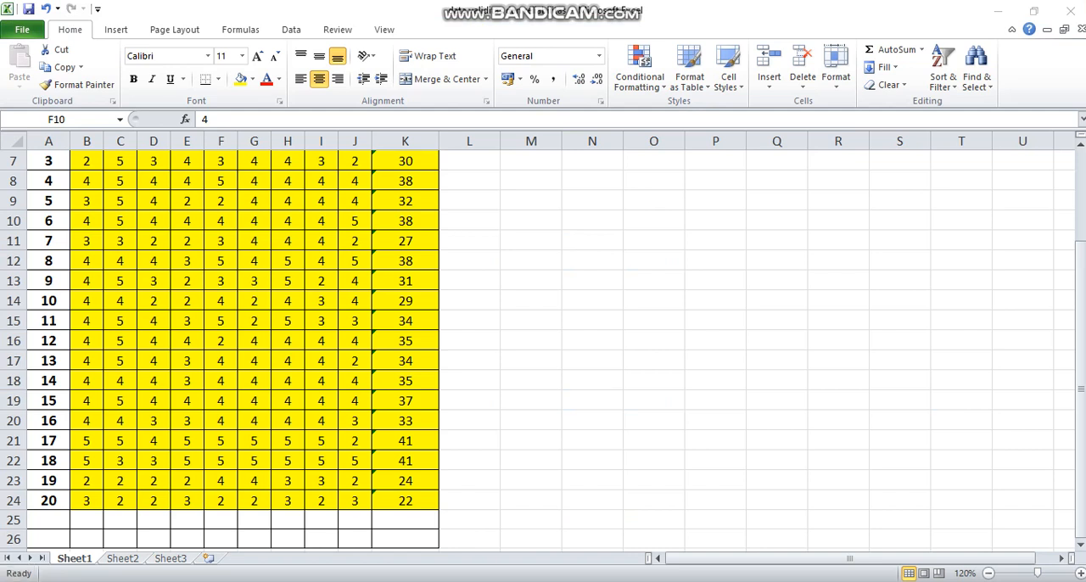
# Launch IBM SPSS Statistics 20 and return to the beginning of the score table while it loads
pyautogui.press('super+s')
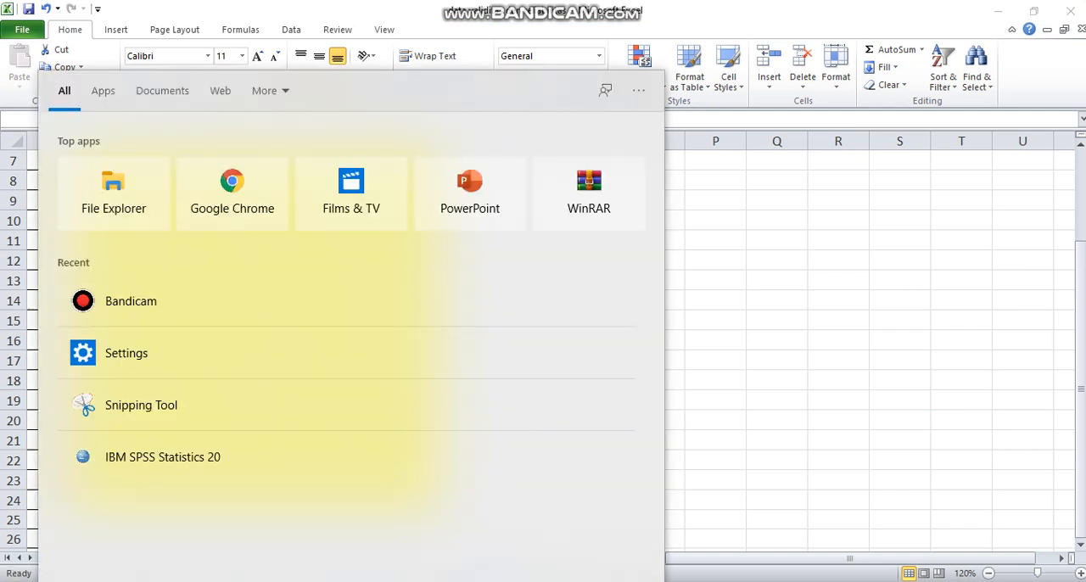
pyautogui.click(196, 463)
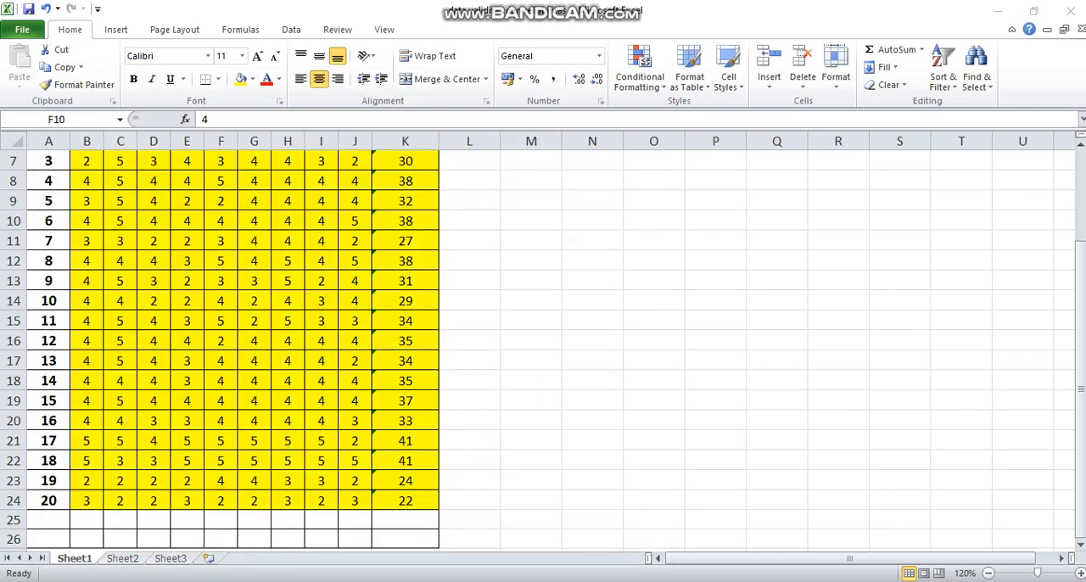
pyautogui.click(1081, 267)
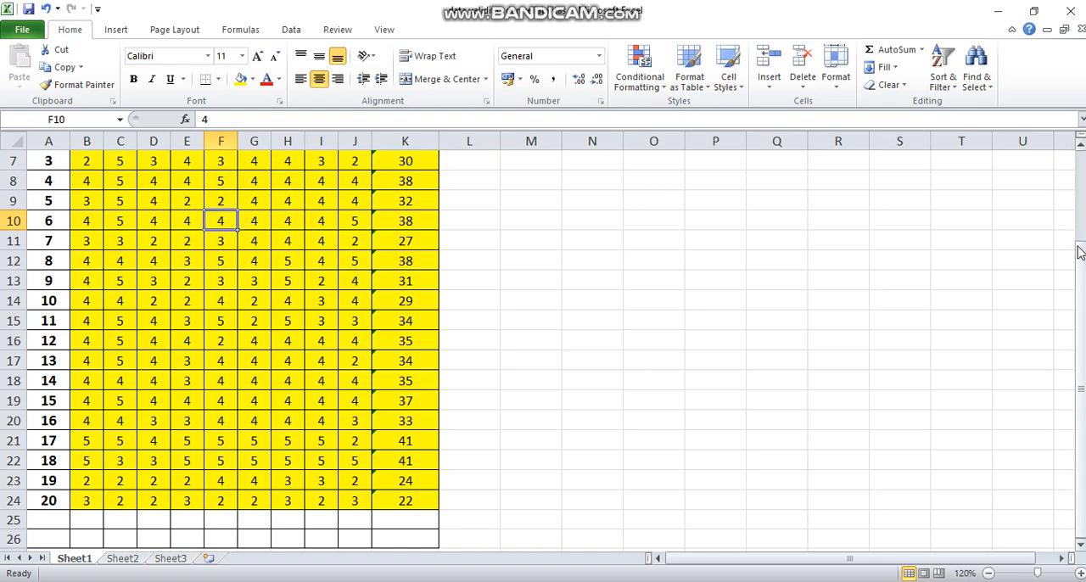
pyautogui.moveTo(1079, 251); pyautogui.dragTo(1080, 239)
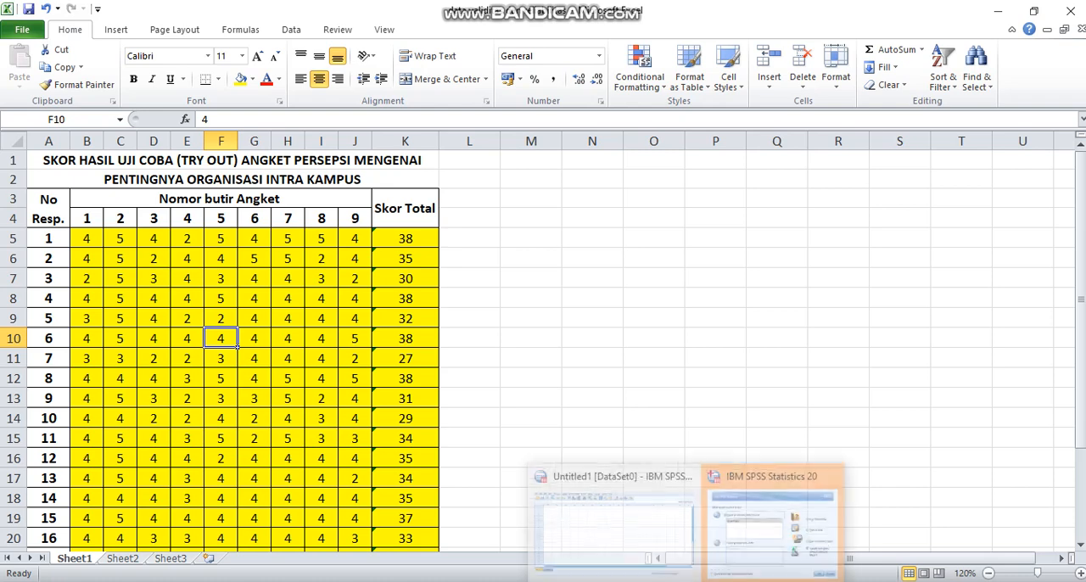
# Dismiss the SPSS startup dialog without opening a data source and switch to the empty Untitled1 data editor
pyautogui.click(685, 581)
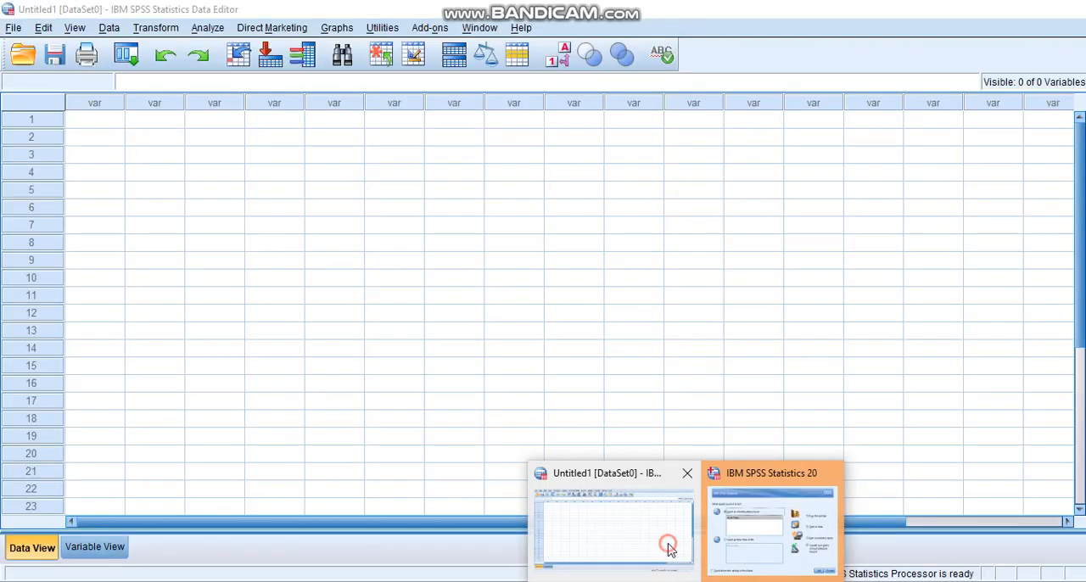
pyautogui.click(659, 543)
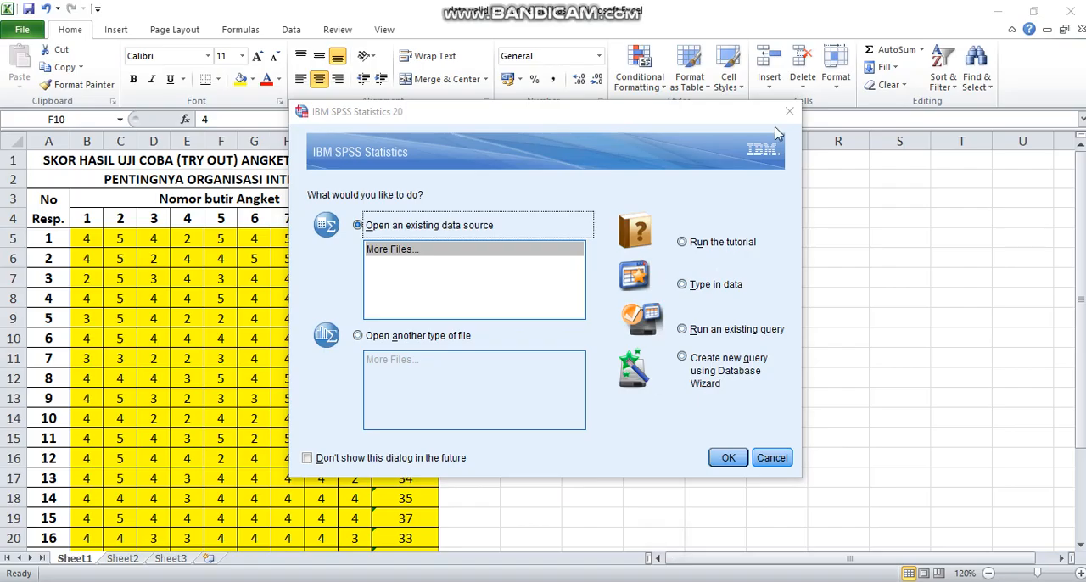
pyautogui.click(790, 117)
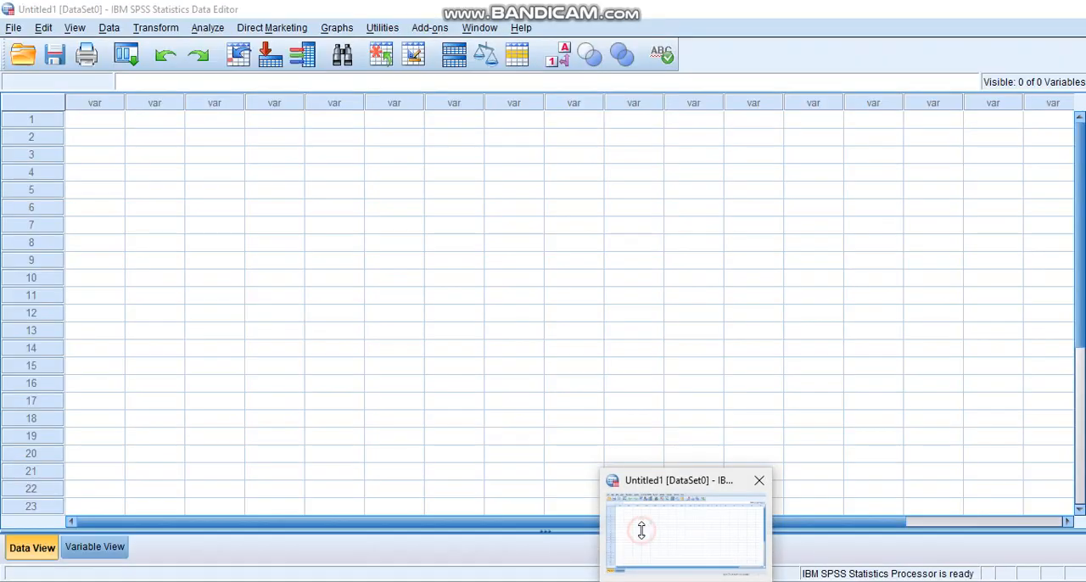
pyautogui.click(642, 536)
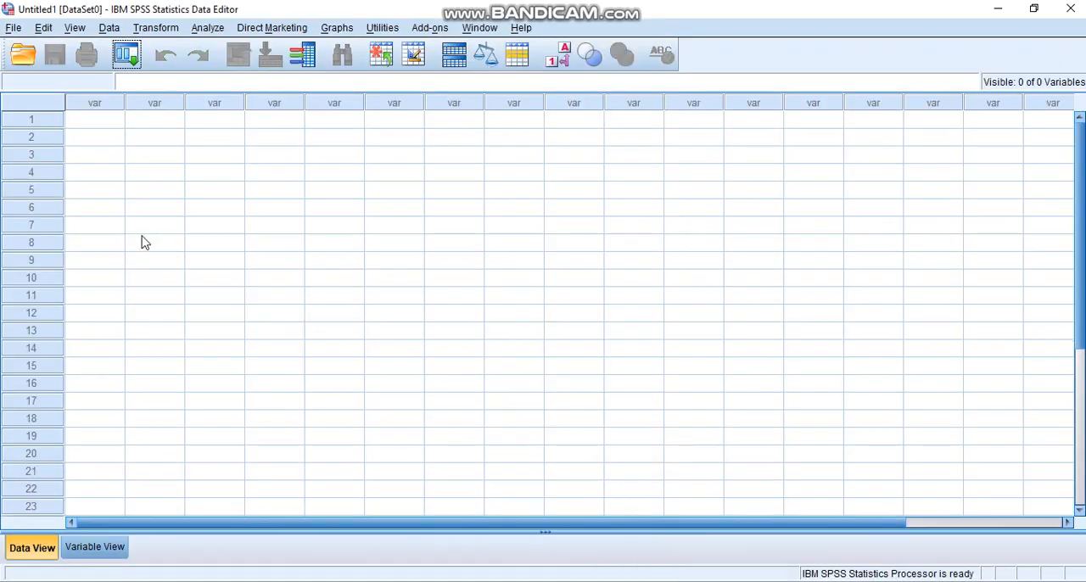
# Show the variable definitions and define the first variable with the name X1.1
pyautogui.click(93, 552)
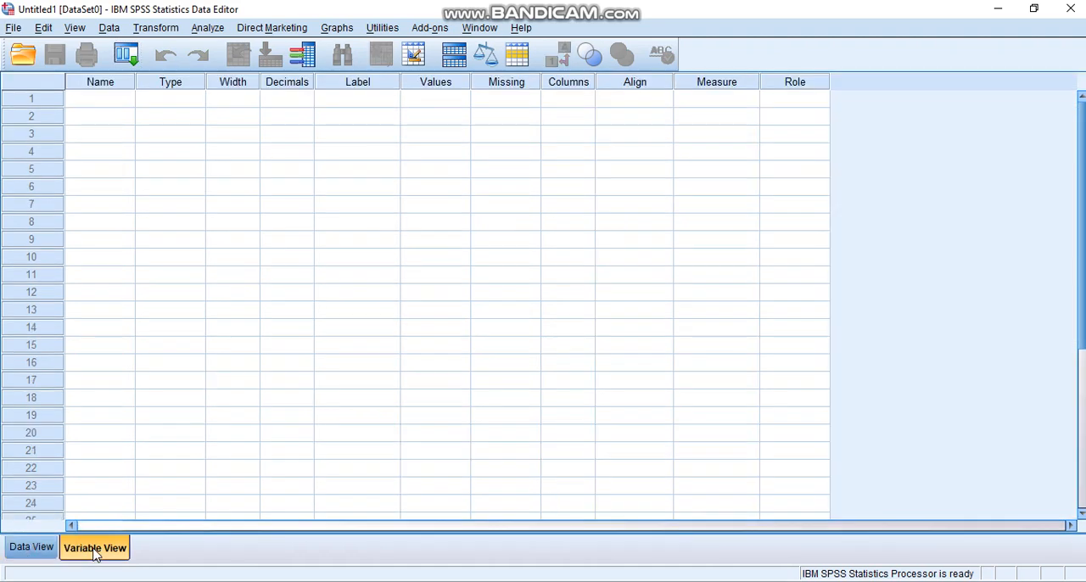
pyautogui.click(102, 101)
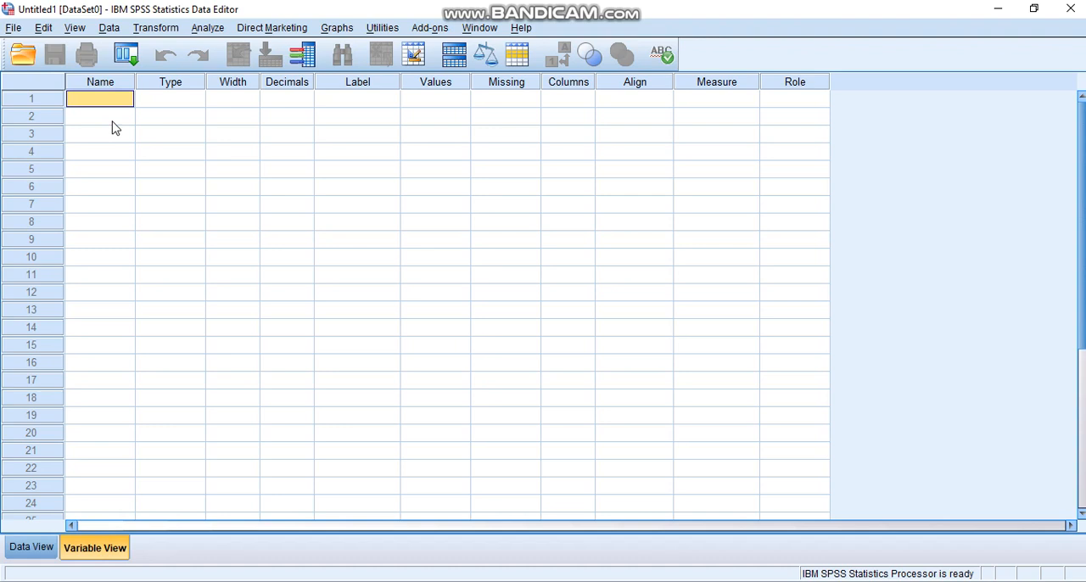
pyautogui.write('x')
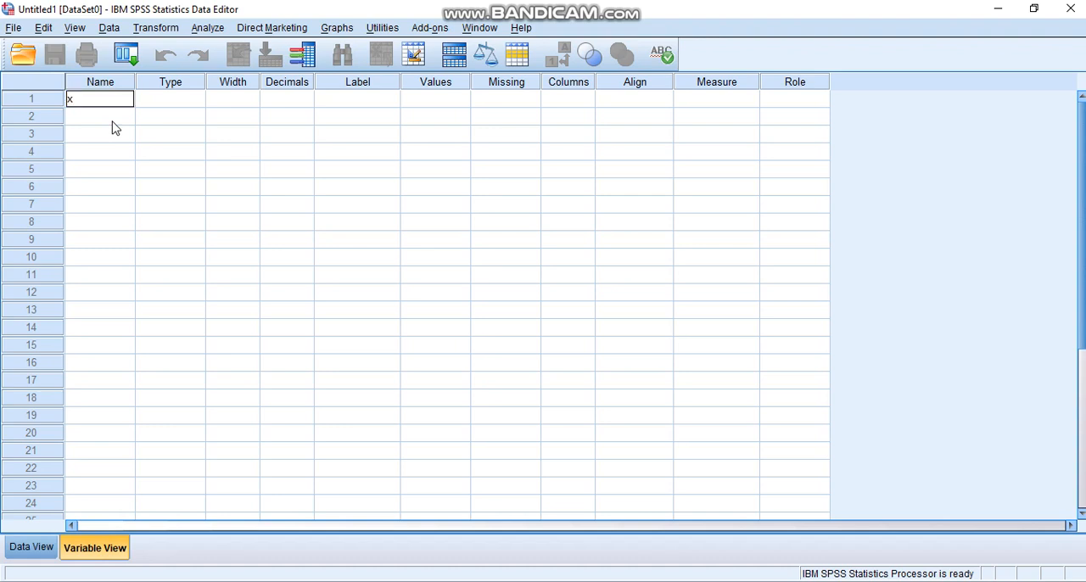
pyautogui.press('BackSpace')
pyautogui.write('X1.1')
pyautogui.press('Return')
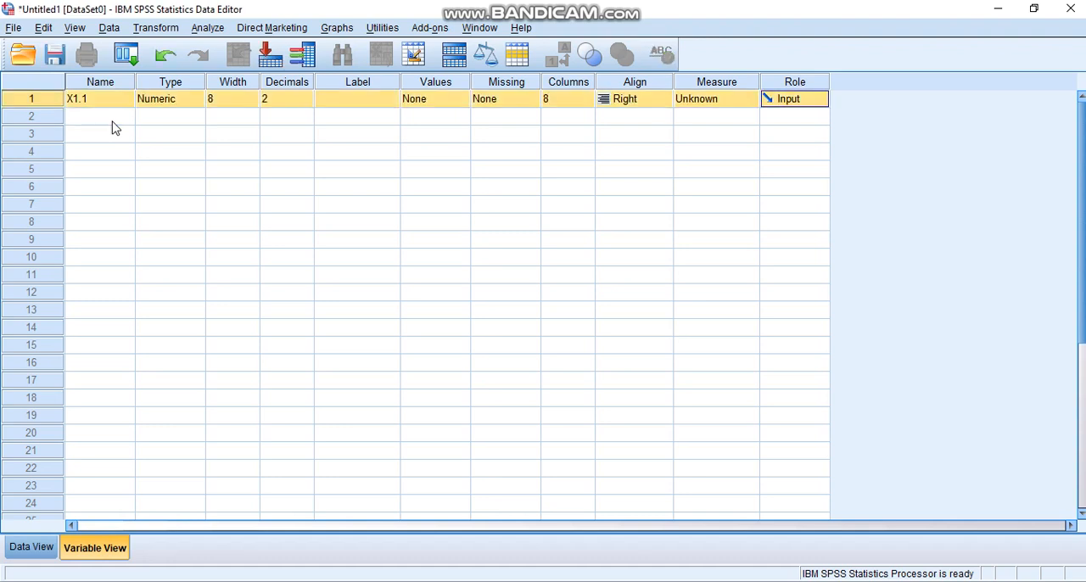
# Define the second and third variables with the names X1.2 and X1.3
pyautogui.click(93, 119)
pyautogui.write('X')
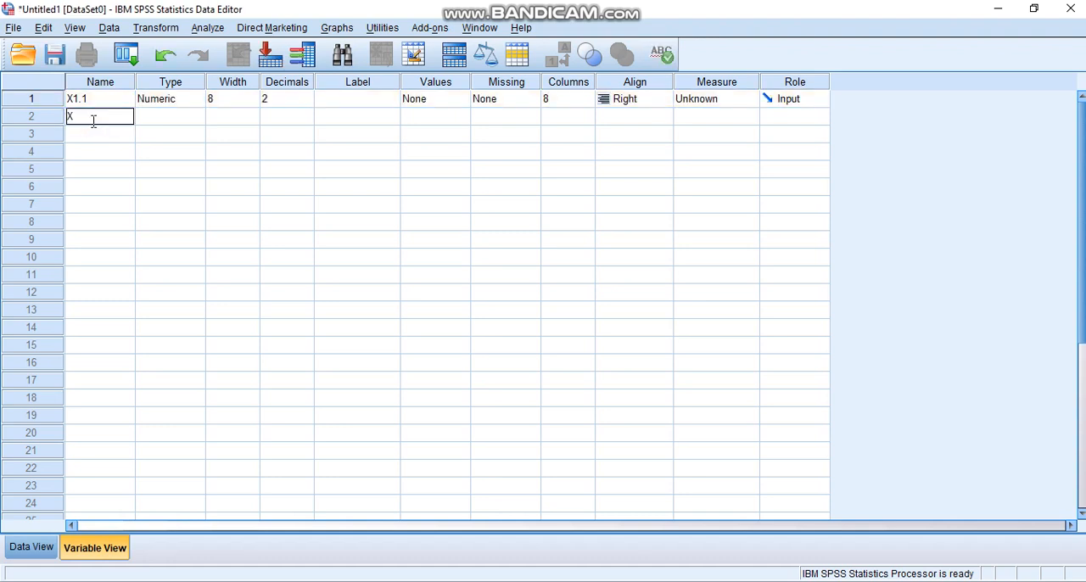
pyautogui.write('1.2')
pyautogui.press('Return')
pyautogui.click(82, 140)
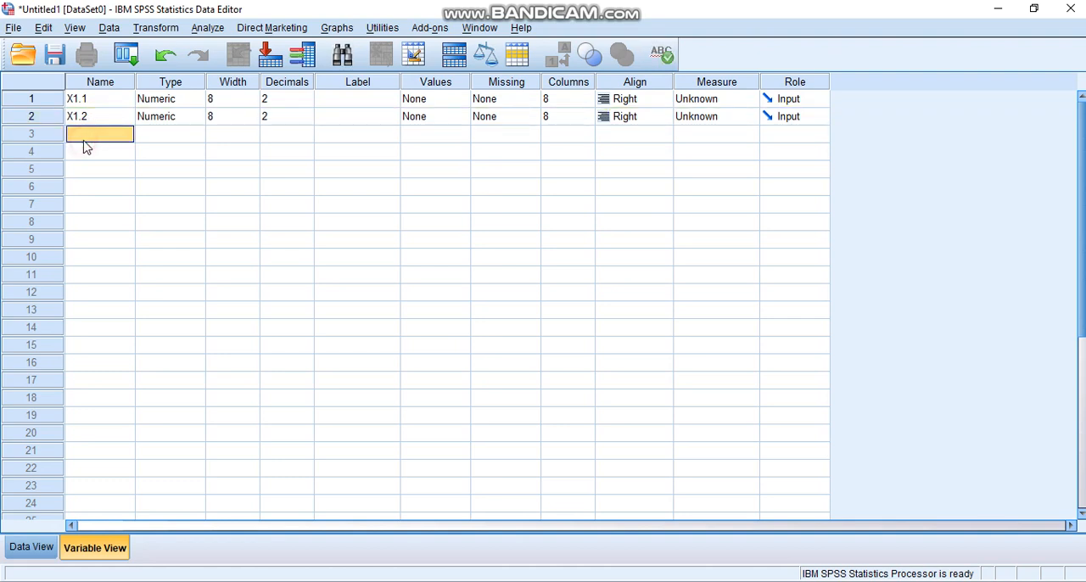
pyautogui.write('X1.3')
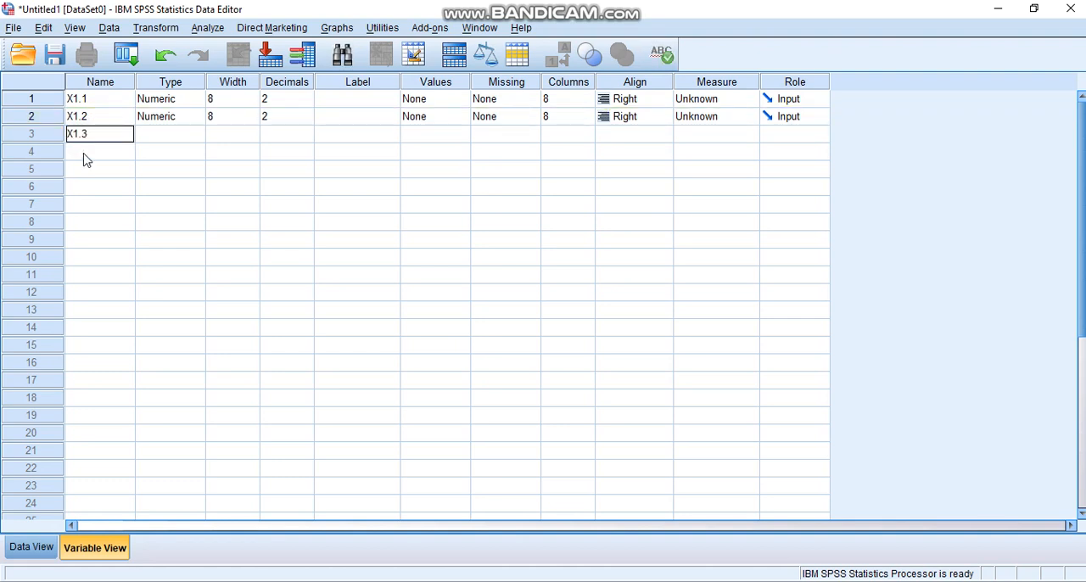
pyautogui.click(82, 158)
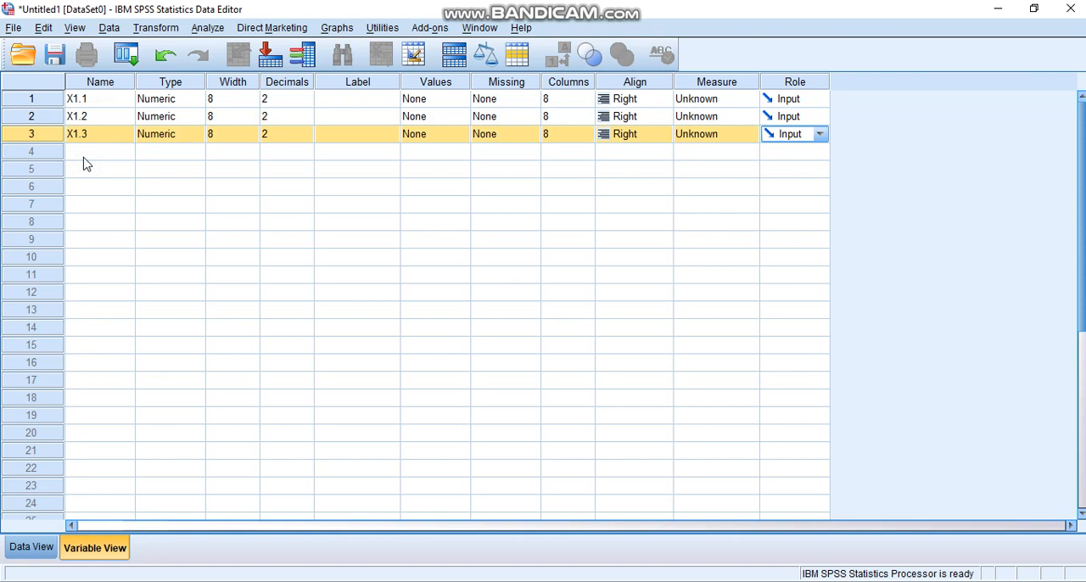
# Name the variables in rows 4 and 5 X1.4 and X1.5
pyautogui.click(85, 161)
pyautogui.write('X1')
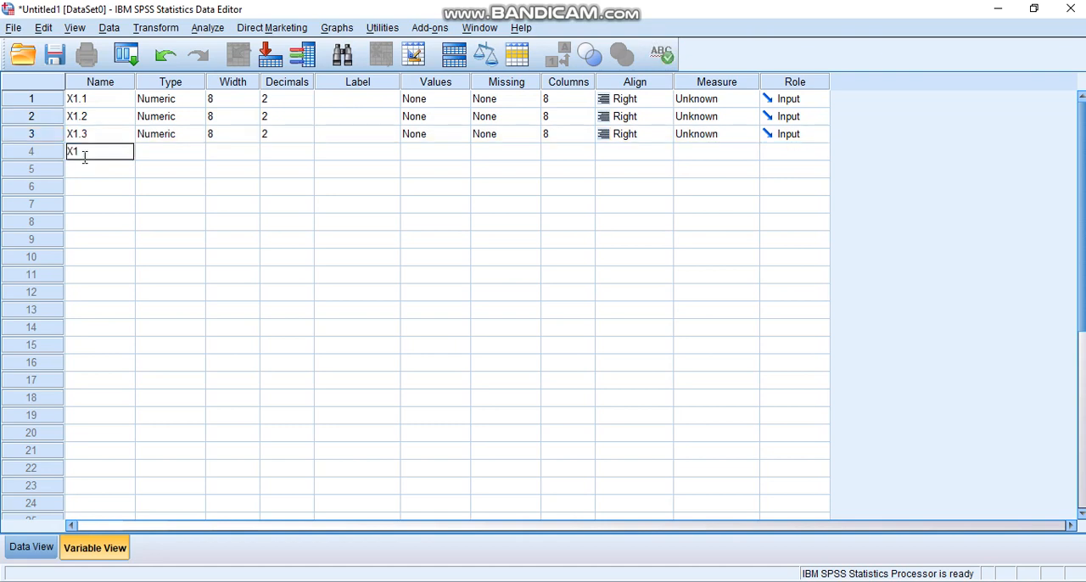
pyautogui.write('.4')
pyautogui.click(86, 172)
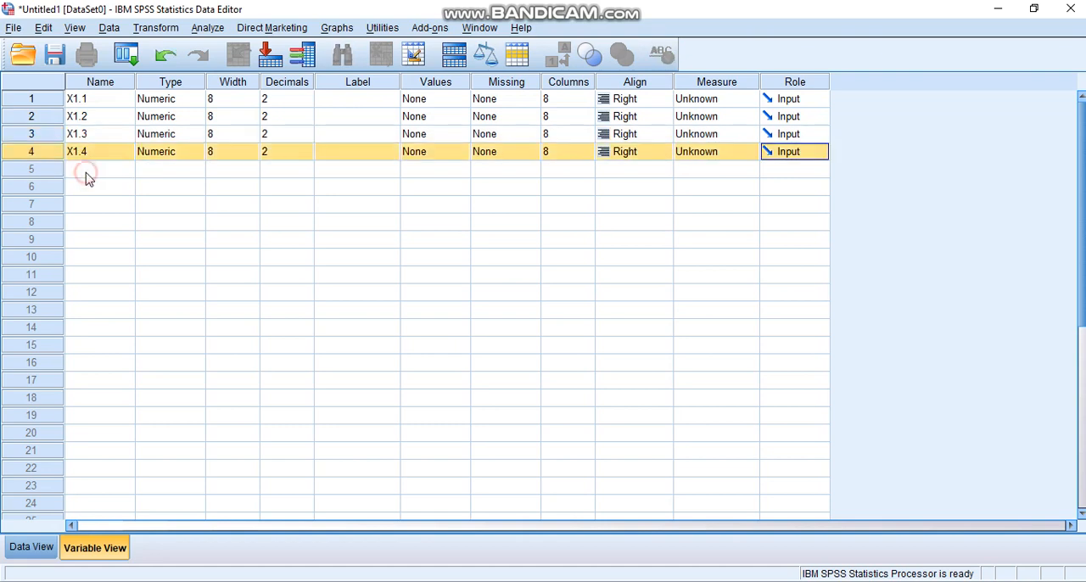
pyautogui.write('X1.')
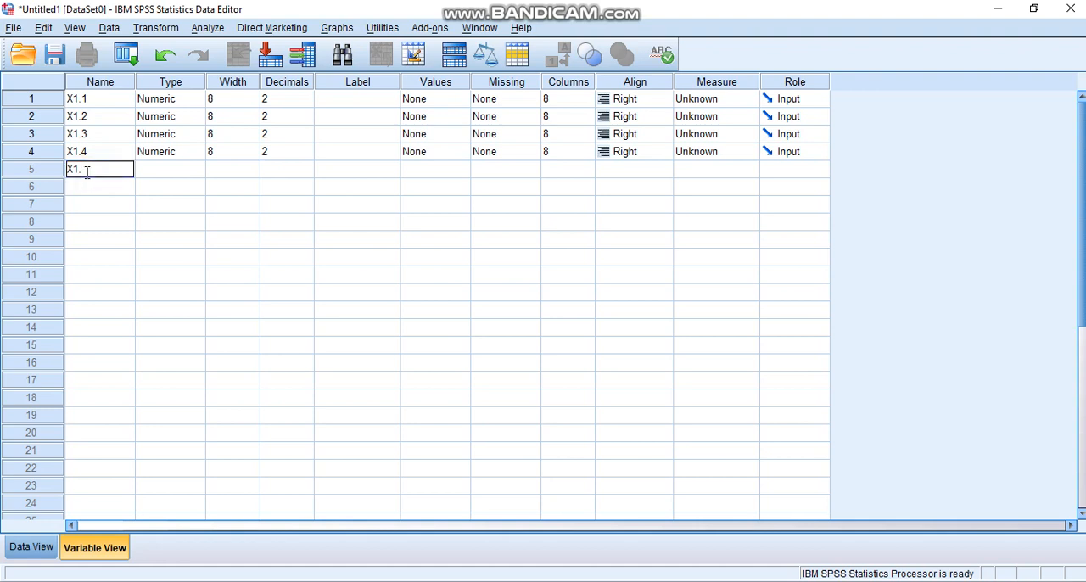
pyautogui.write('5')
# Name the variables in rows 6 and 7 X1.6 and X1.7
pyautogui.click(89, 194)
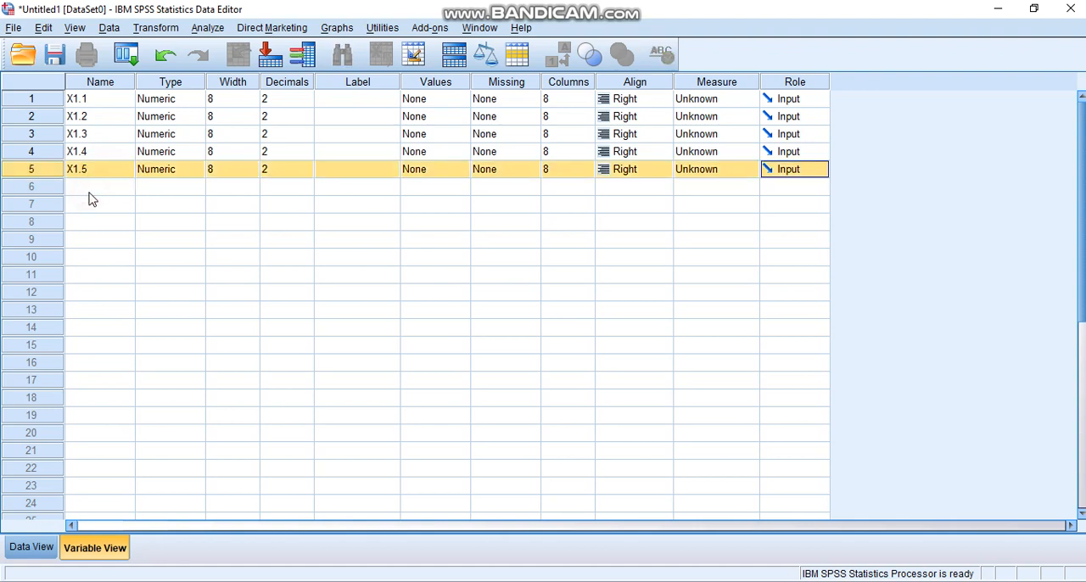
pyautogui.write('X1')
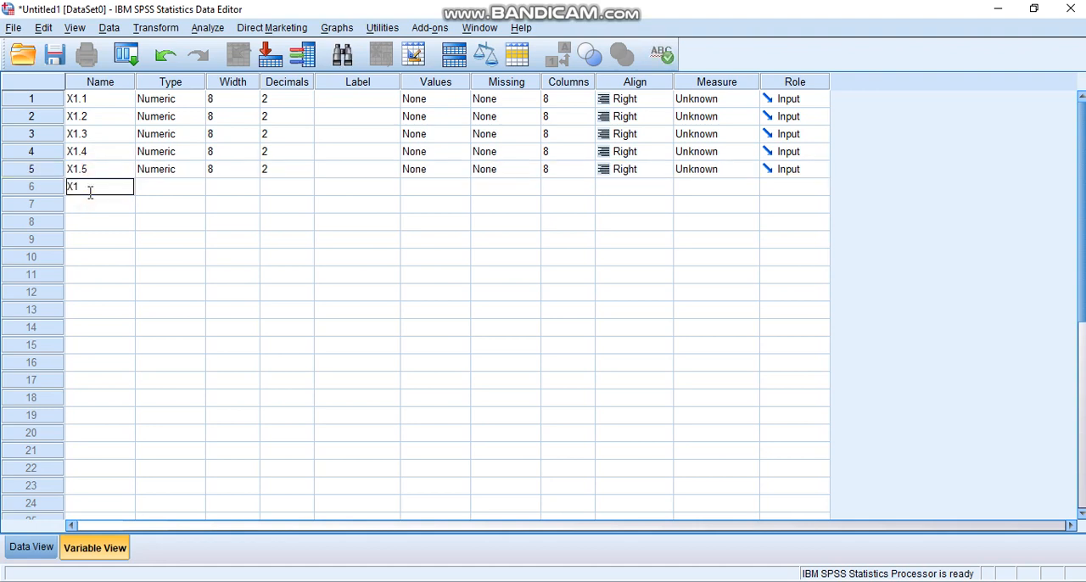
pyautogui.write('.6')
pyautogui.click(89, 206)
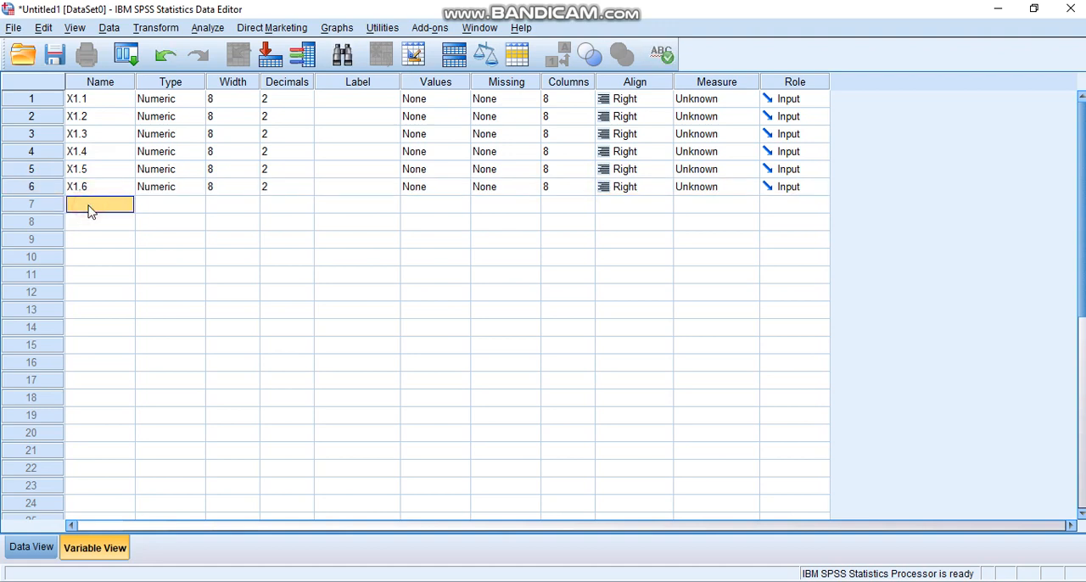
pyautogui.write('X1.7')
# Add the last two questionnaire item variables, X1.8 and X1.9, in rows 8 and 9
pyautogui.click(90, 234)
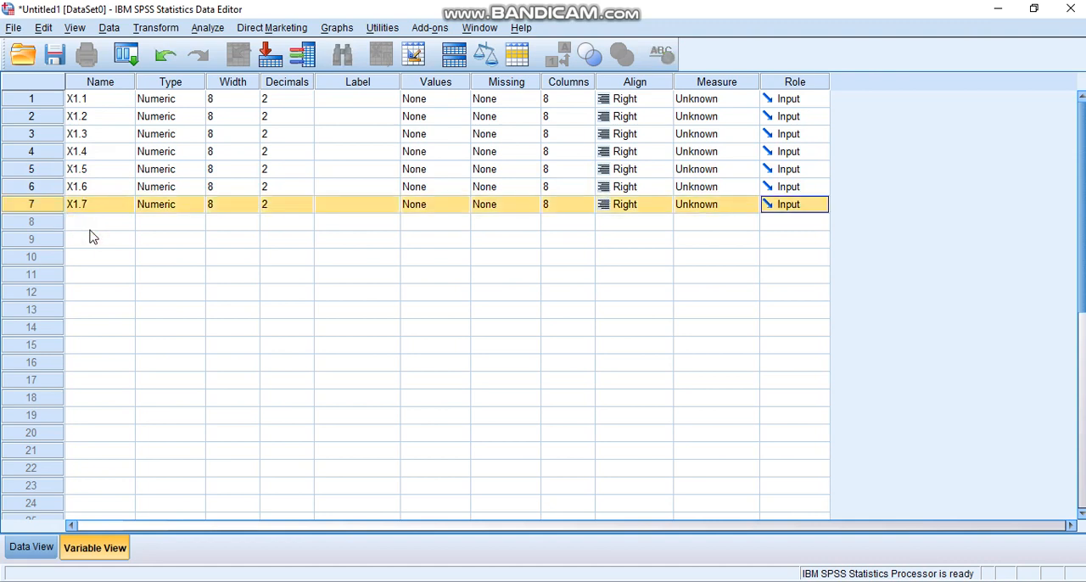
pyautogui.write('X1')
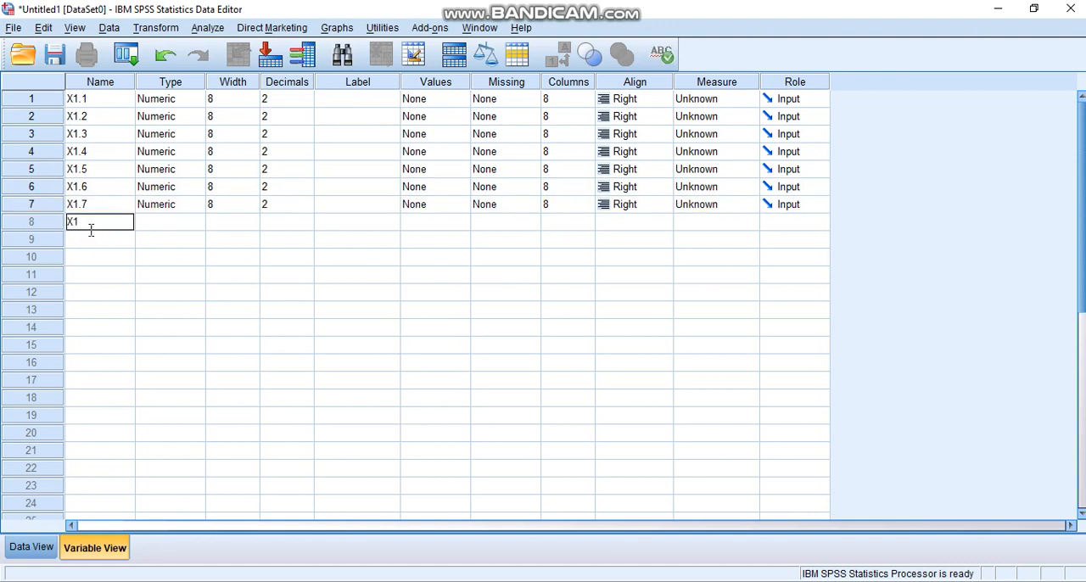
pyautogui.write('.8')
pyautogui.click(88, 253)
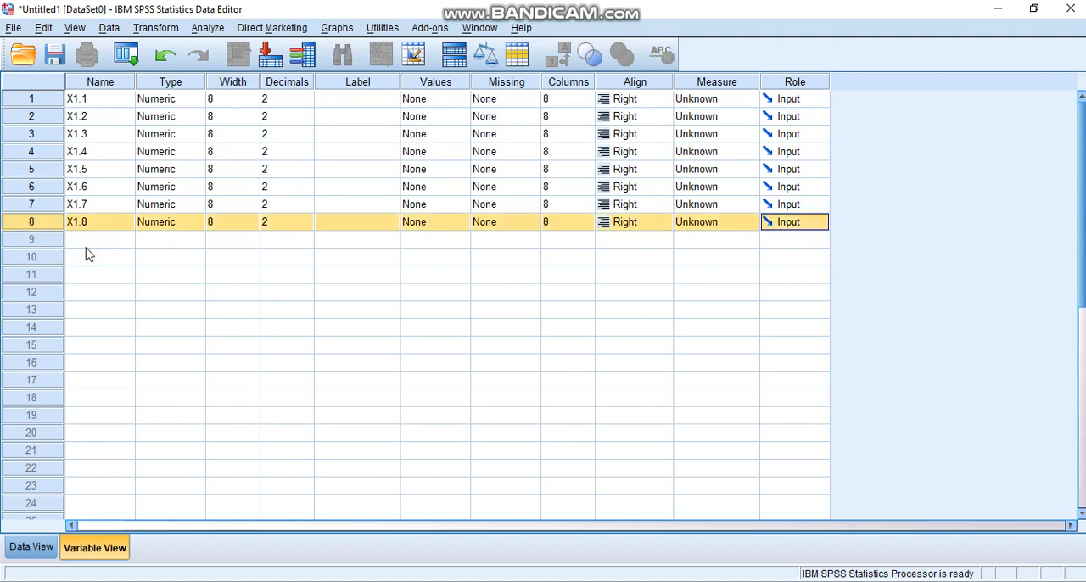
pyautogui.click(85, 239)
pyautogui.write('X1')
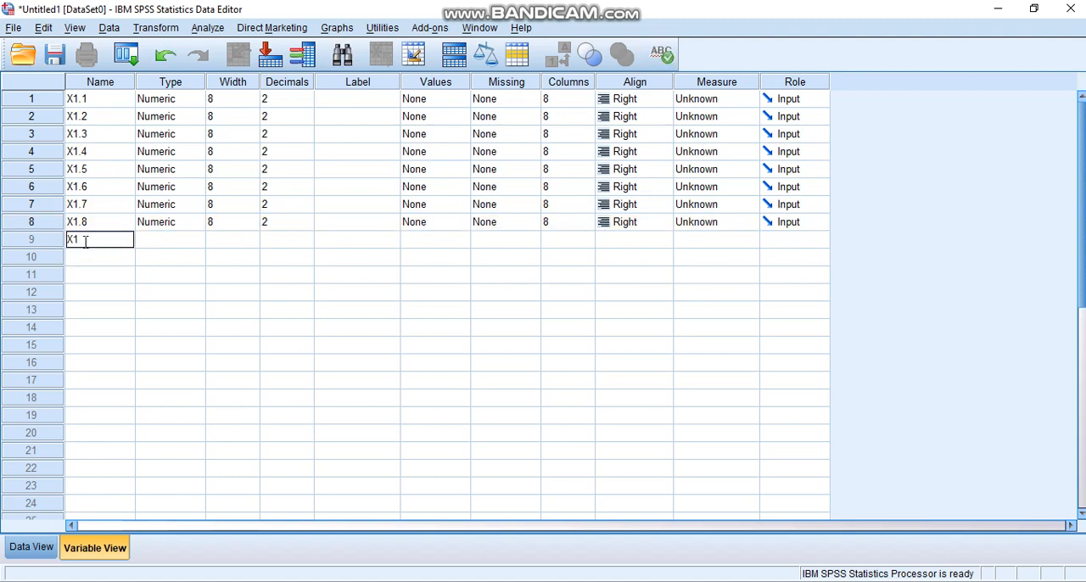
pyautogui.write('.9')
pyautogui.click(163, 242)
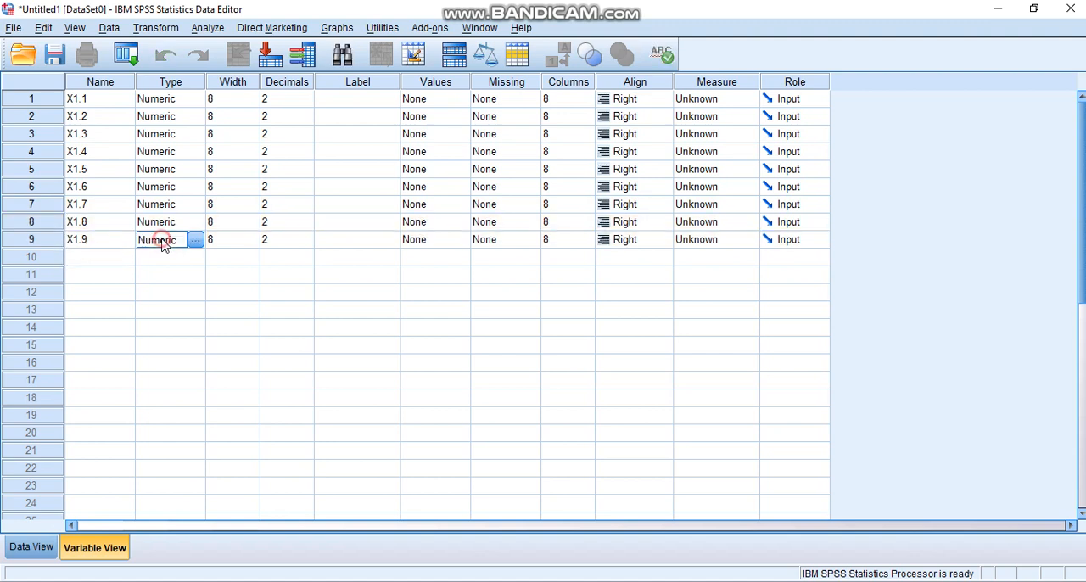
# Set the number of decimals to 0 for variables X1.1 and X1.2
pyautogui.click(265, 101)
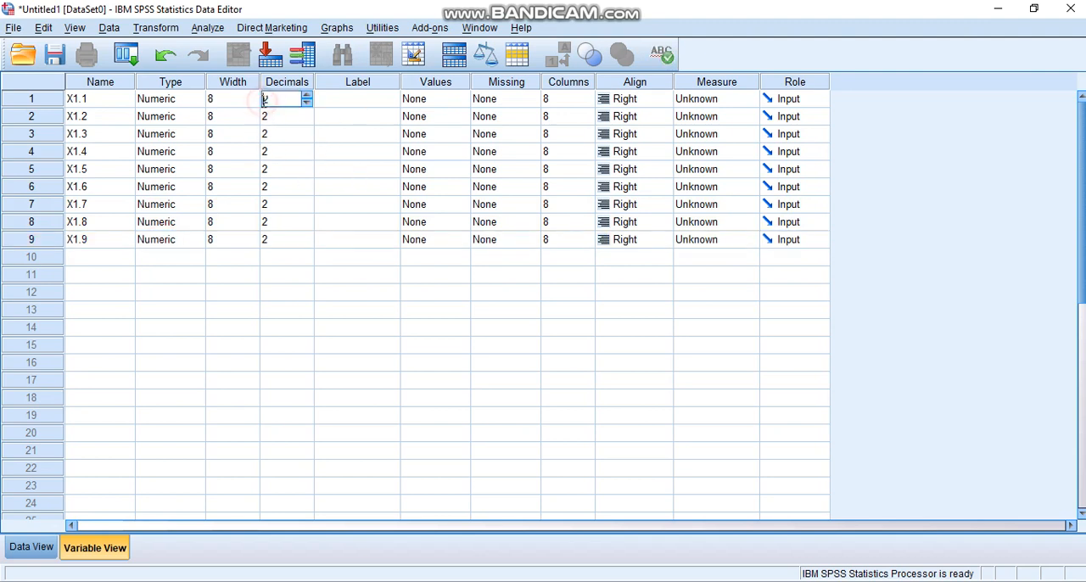
pyautogui.click(307, 102)
pyautogui.click(307, 103)
pyautogui.click(304, 119)
pyautogui.click(307, 121)
pyautogui.click(307, 120)
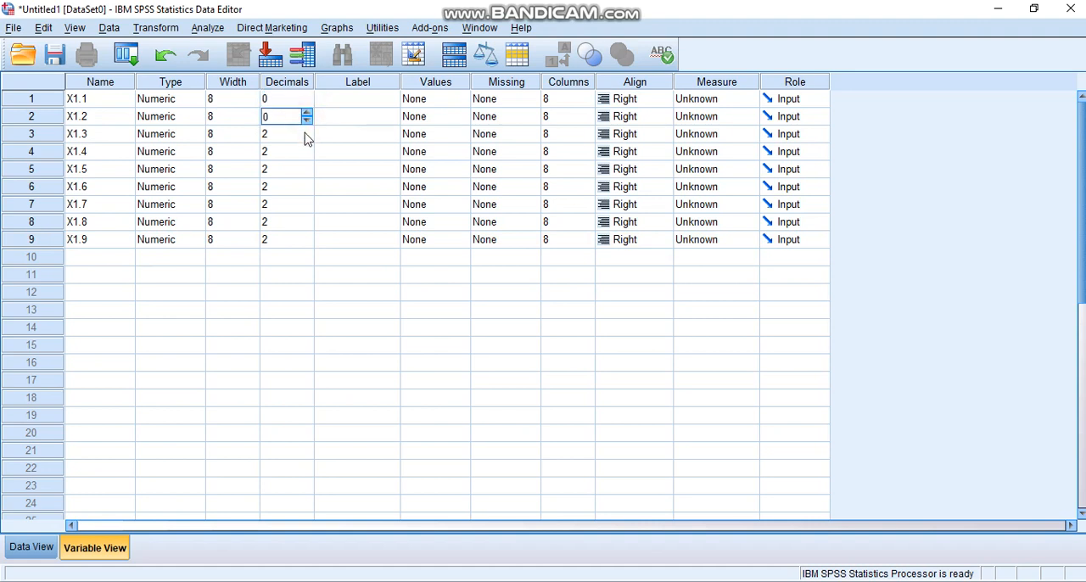
# Set the number of decimals to 0 for variable X1.3
pyautogui.click(305, 136)
pyautogui.click(308, 140)
pyautogui.doubleClick(280, 134)
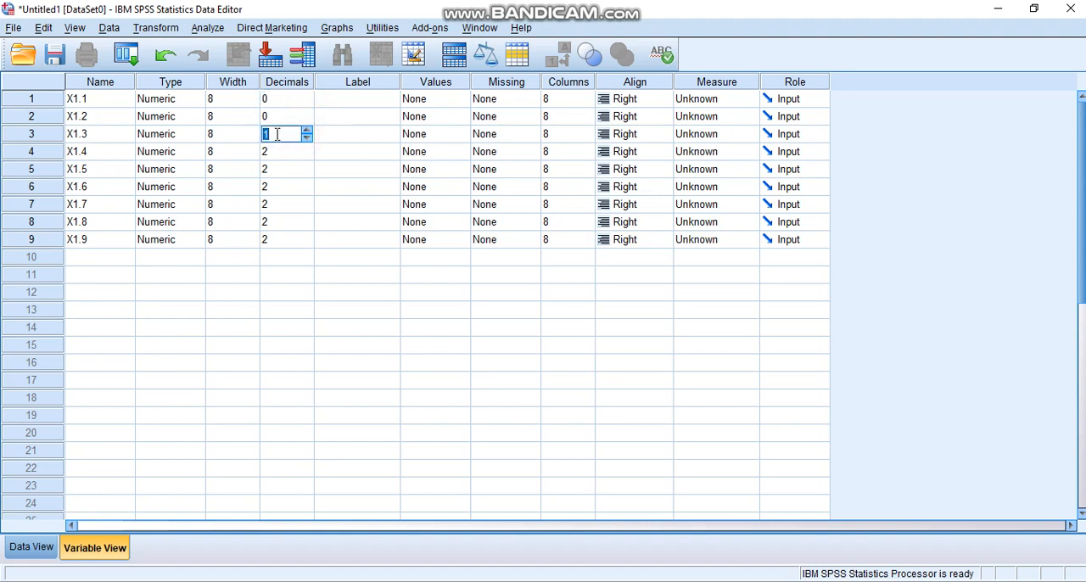
pyautogui.write('0')
# Set the number of decimals to 0 for variables X1.4 and X1.5
pyautogui.click(279, 154)
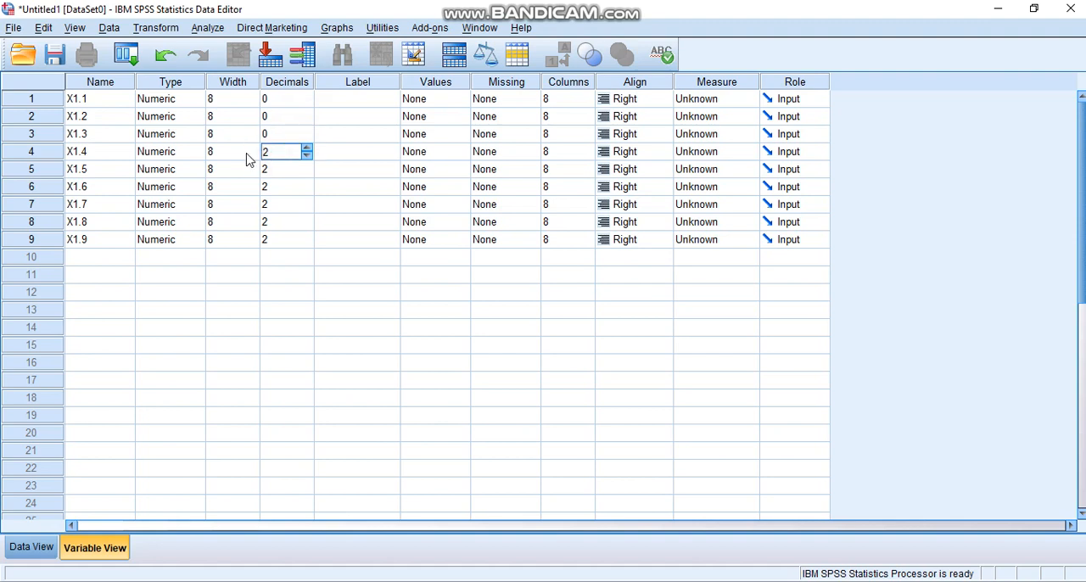
pyautogui.click(309, 168)
pyautogui.click(307, 173)
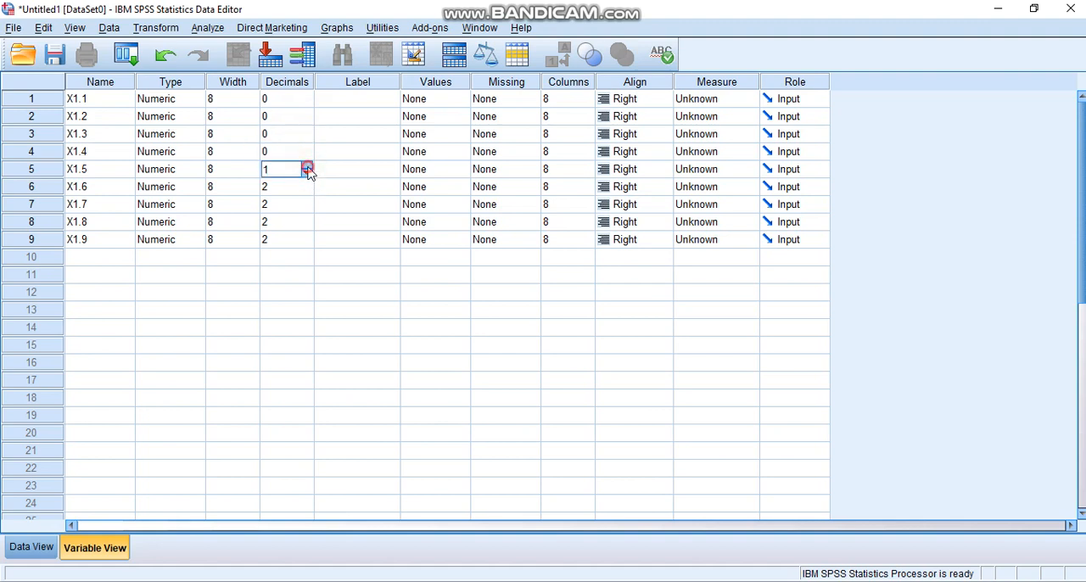
pyautogui.click(308, 167)
pyautogui.click(307, 167)
pyautogui.click(308, 176)
pyautogui.click(308, 177)
pyautogui.click(308, 177)
# Set the number of decimals to 0 for variables X1.6 and X1.7
pyautogui.click(308, 191)
pyautogui.click(308, 192)
pyautogui.click(308, 192)
pyautogui.click(308, 209)
pyautogui.click(308, 209)
pyautogui.click(308, 209)
# Set the number of decimals to 0 for the last two variables, X1.8 and X1.9
pyautogui.click(308, 227)
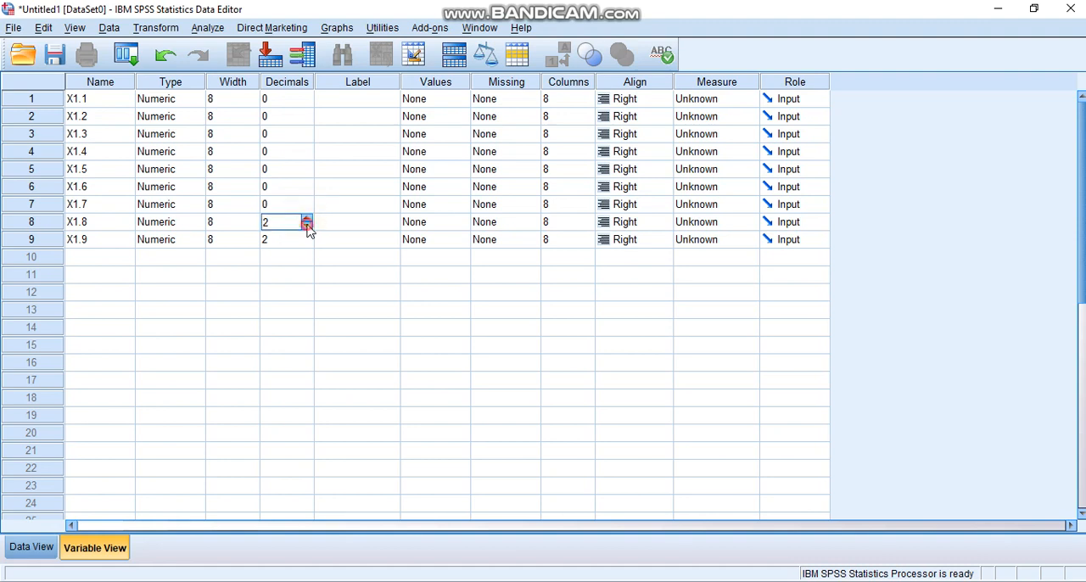
pyautogui.click(308, 227)
pyautogui.click(308, 226)
pyautogui.click(307, 245)
pyautogui.click(308, 244)
pyautogui.click(307, 244)
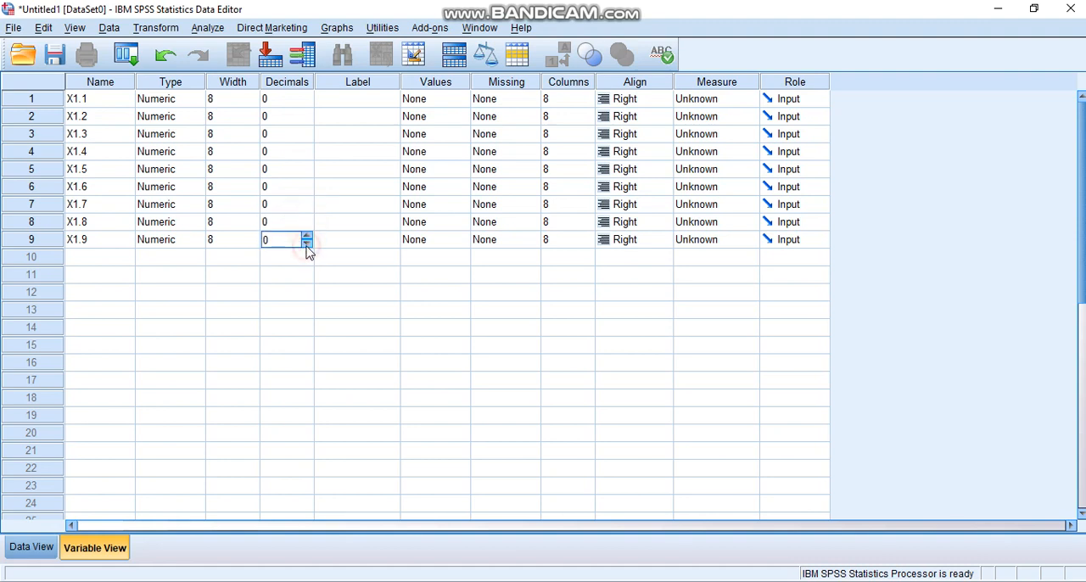
# Label variable X1.1 SOAL PERTAMA, X1.2 SOAL KEDUA and X1.9 SOAL KESEMBILAN
pyautogui.click(355, 100)
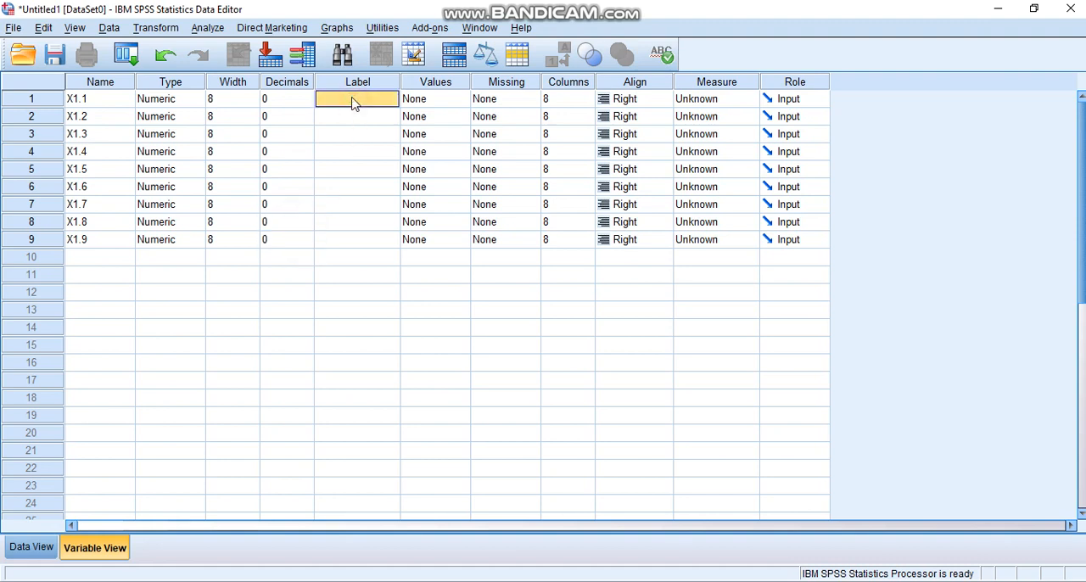
pyautogui.write('SOAL PERTAMA')
pyautogui.press('Return')
pyautogui.write('SOAL KEDUA')
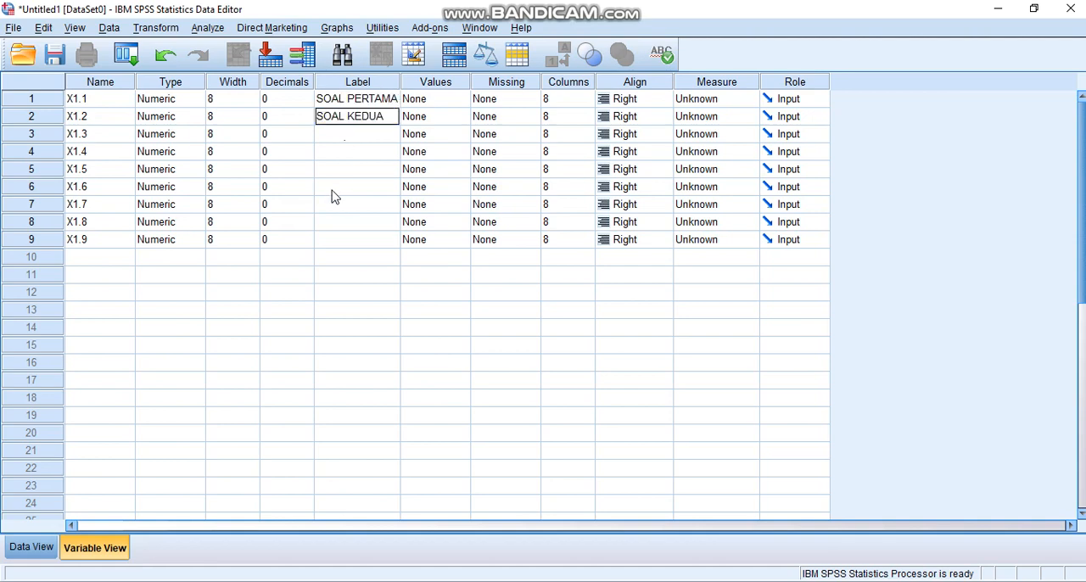
pyautogui.click(341, 245)
pyautogui.hotkey('ctrl', 't')
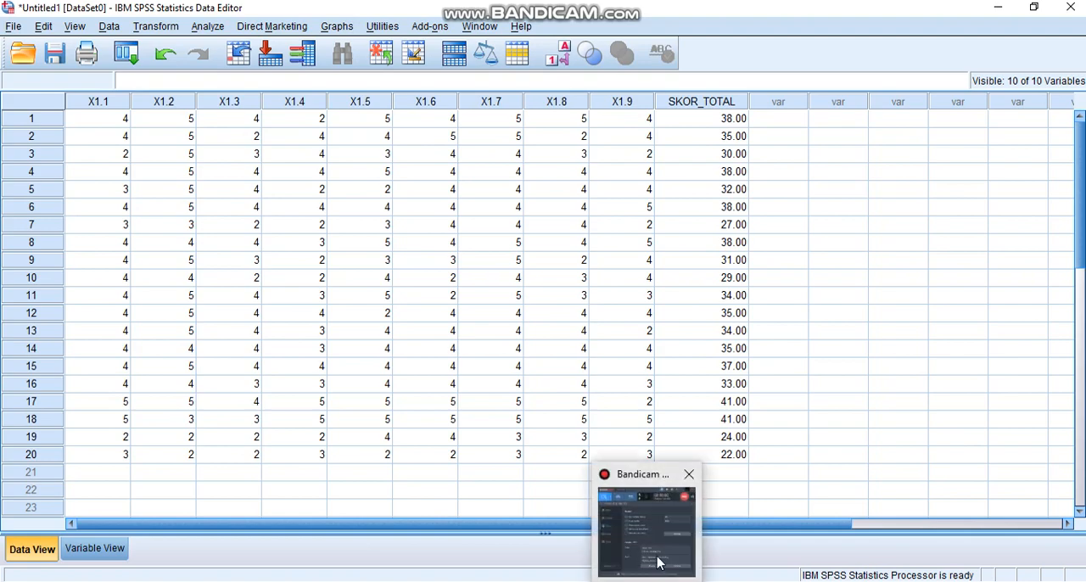
pyautogui.moveTo(661, 555)
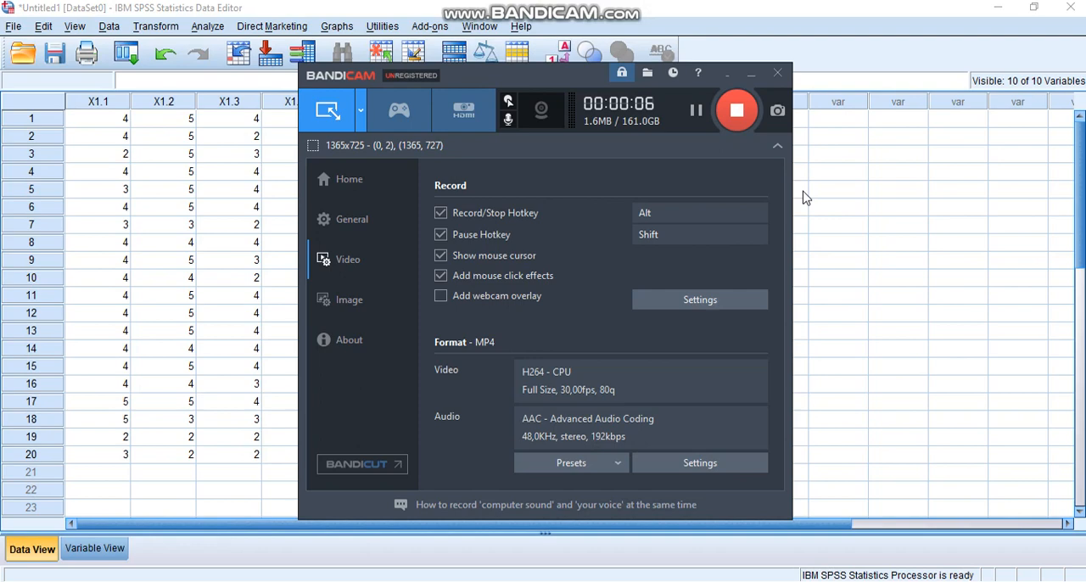
pyautogui.click(751, 75)
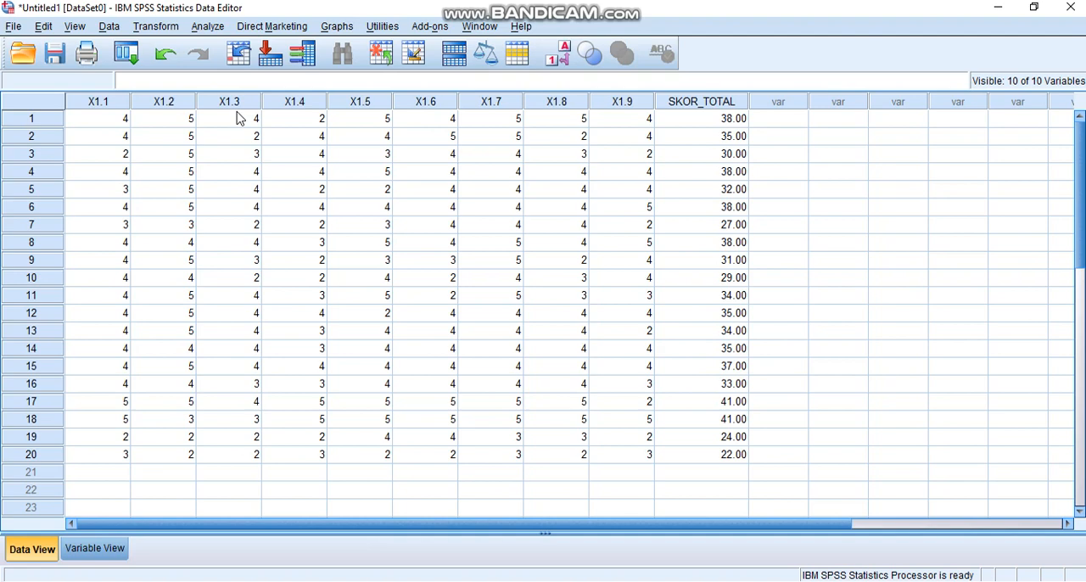
# Open the Reliability Analysis for scales and remove all variables from its items list
pyautogui.click(208, 27)
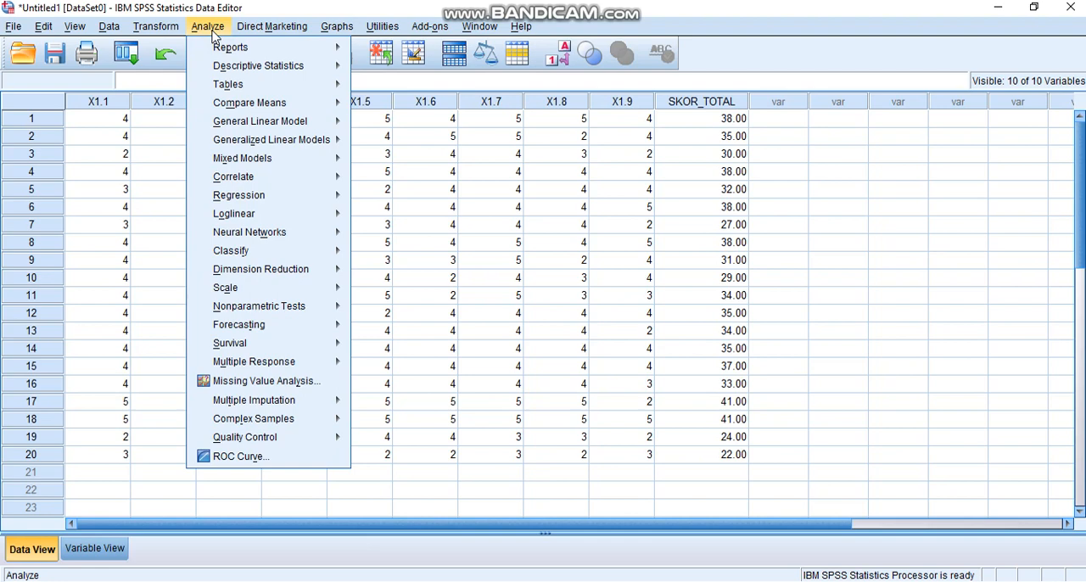
pyautogui.moveTo(251, 251)
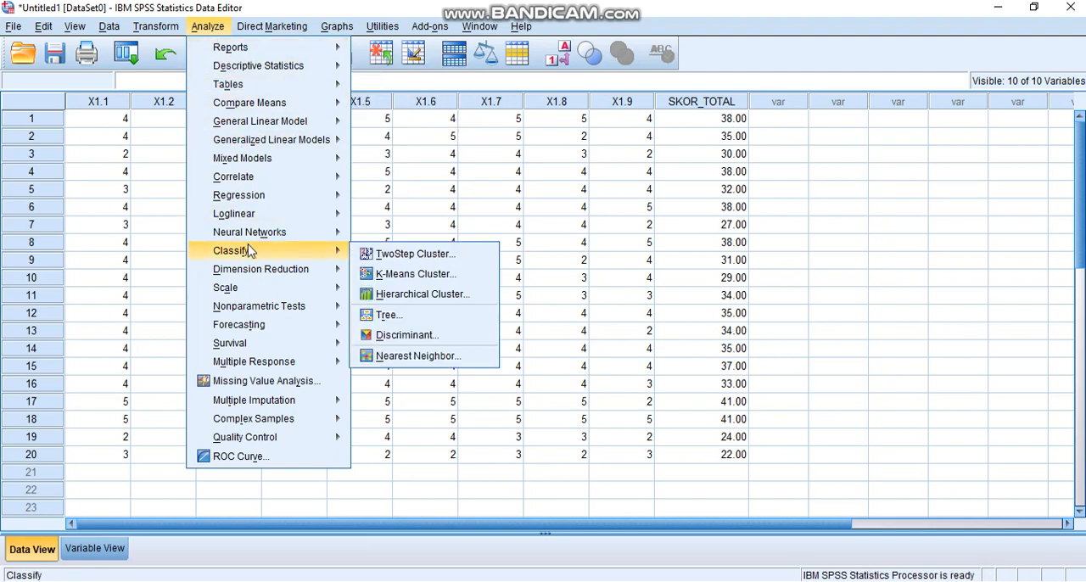
pyautogui.moveTo(246, 291)
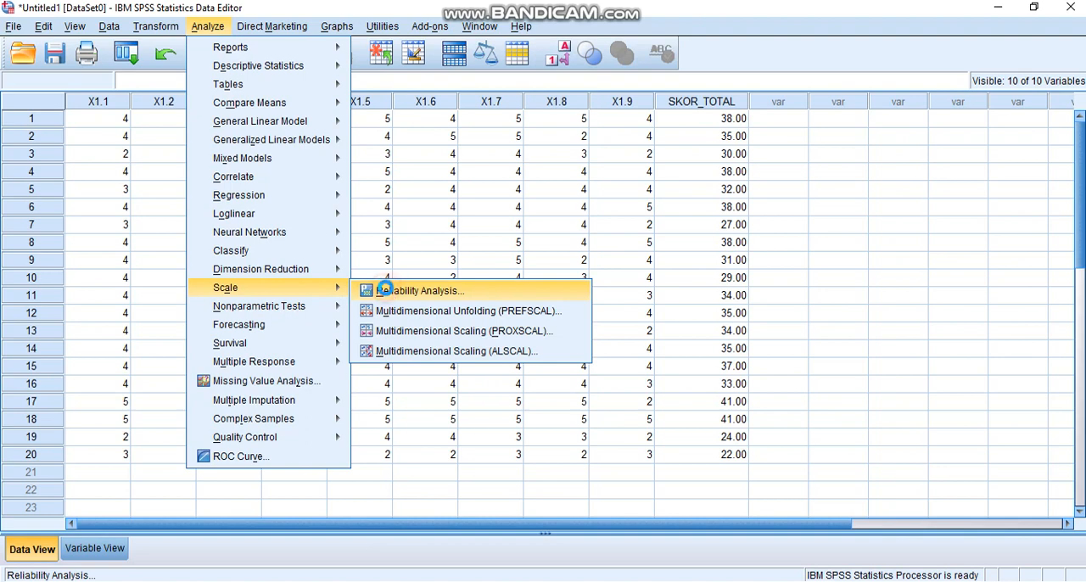
pyautogui.click(387, 291)
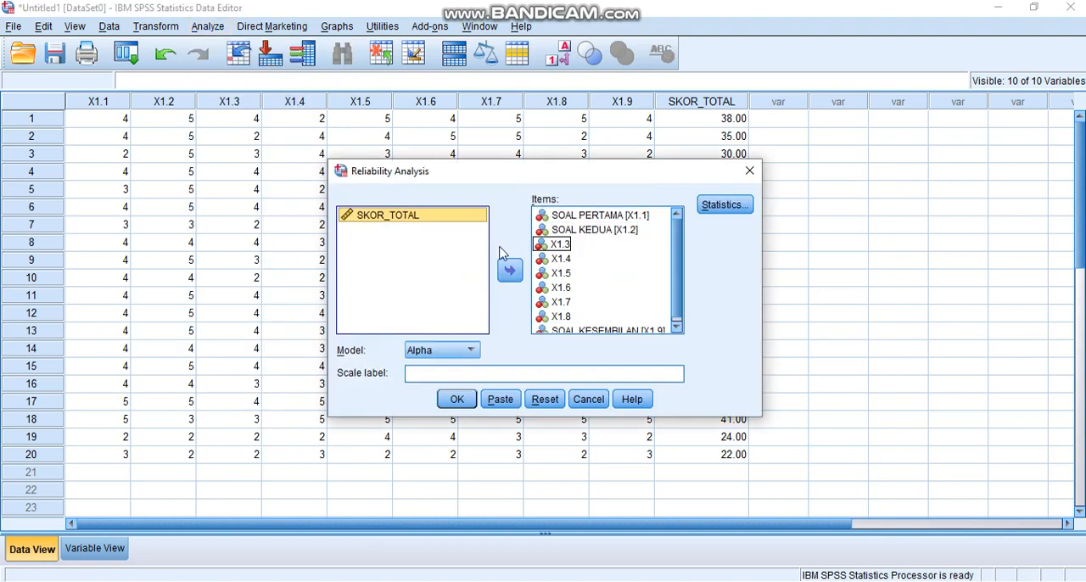
pyautogui.click(650, 273)
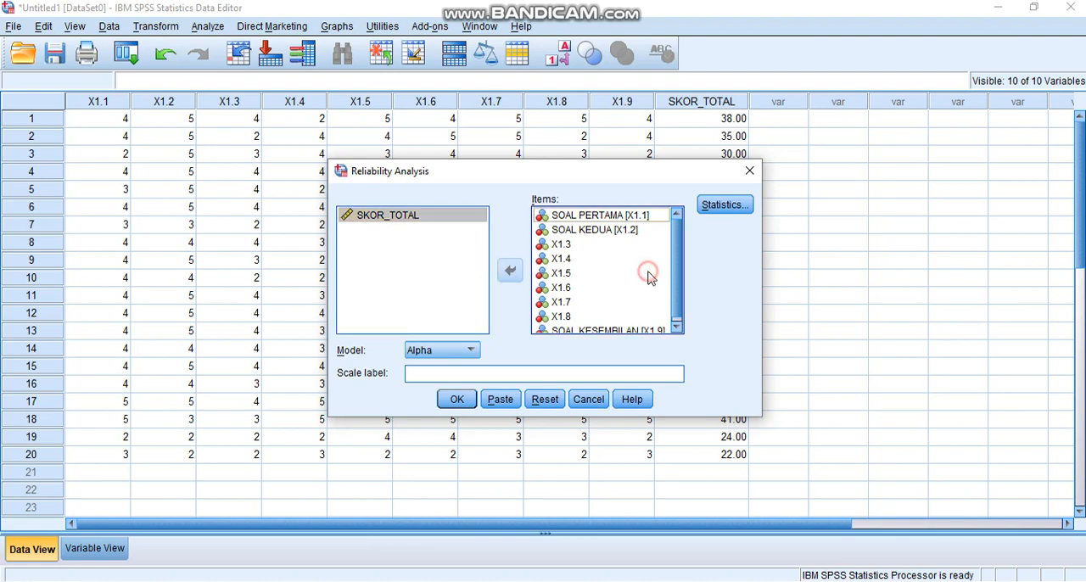
pyautogui.hotkey('ctrl', 'a')
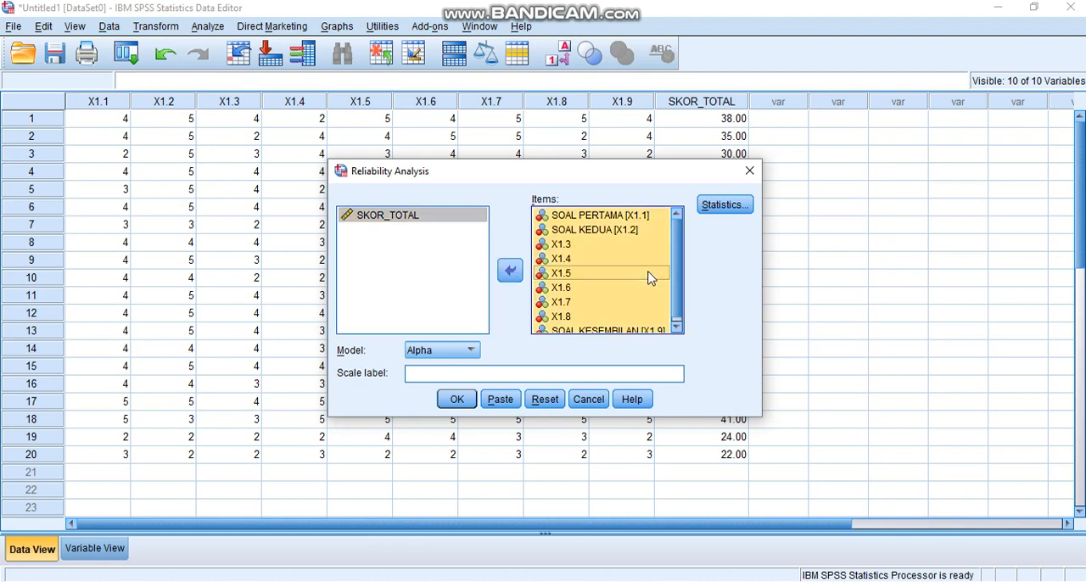
pyautogui.click(510, 272)
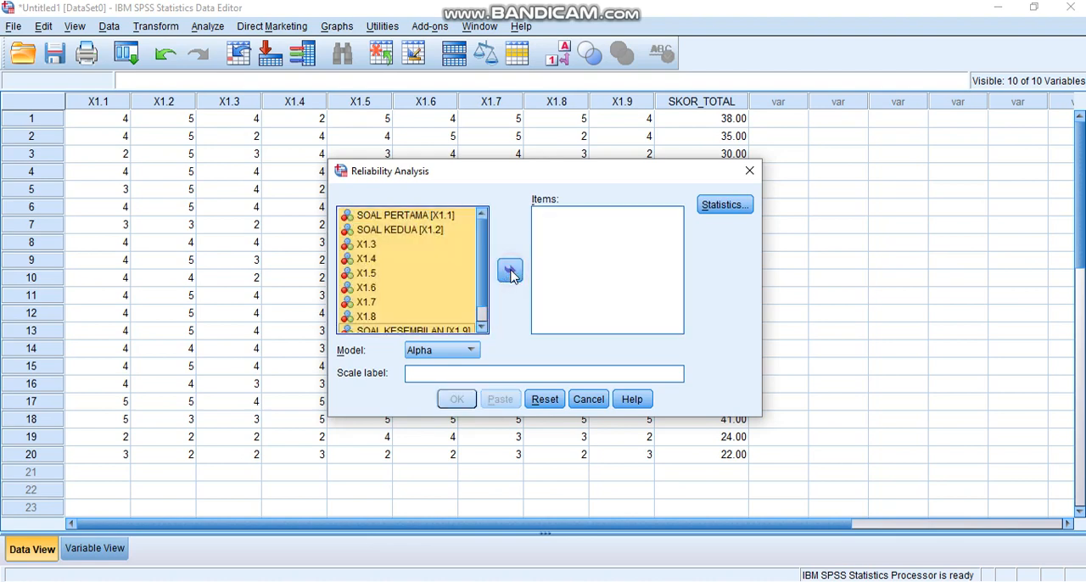
# Add variables X1.1 to X1.9 as the items of the reliability analysis, leaving out SKOR_TOTAL
pyautogui.click(442, 284)
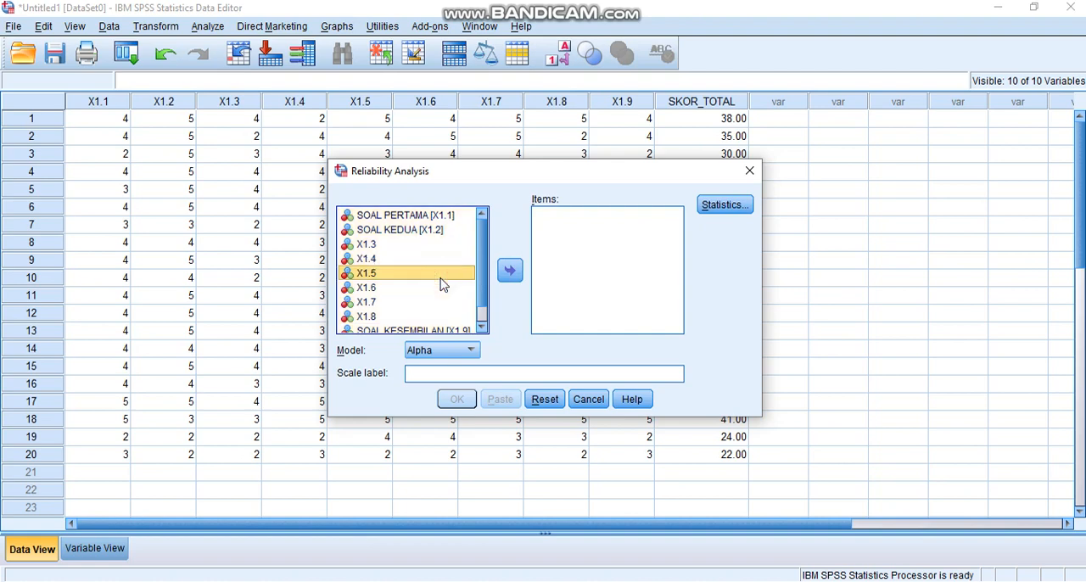
pyautogui.hotkey('ctrl', 'a')
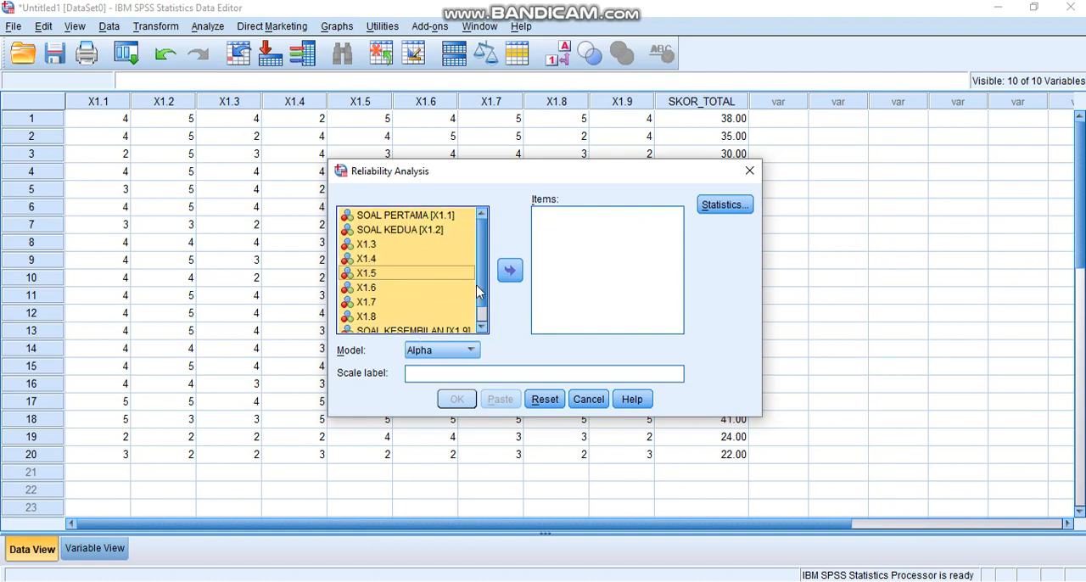
pyautogui.moveTo(478, 291); pyautogui.dragTo(480, 304)
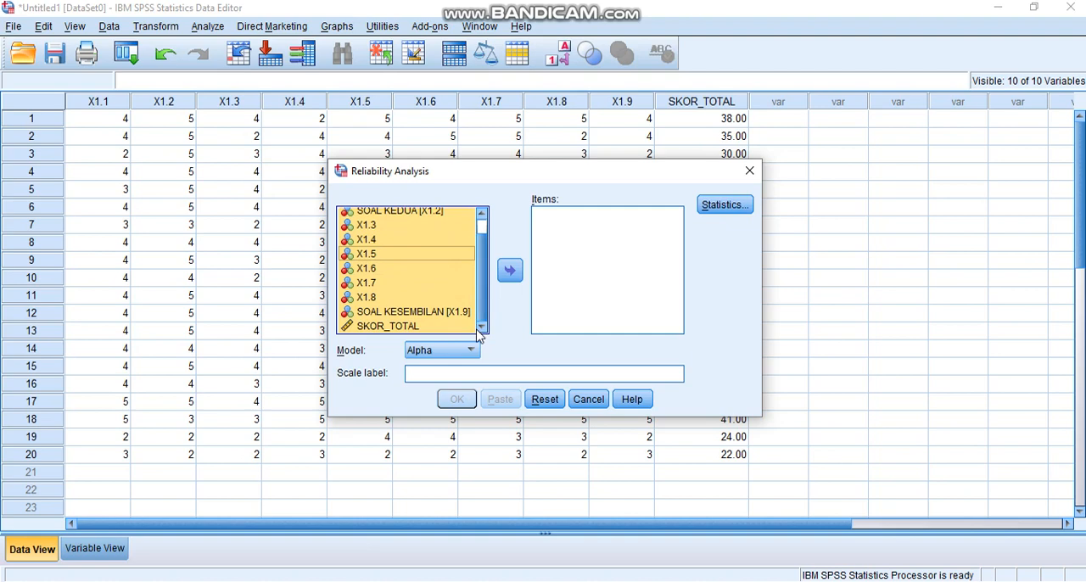
pyautogui.keyDown('ctrl'); pyautogui.click(388, 327); pyautogui.keyUp('ctrl')
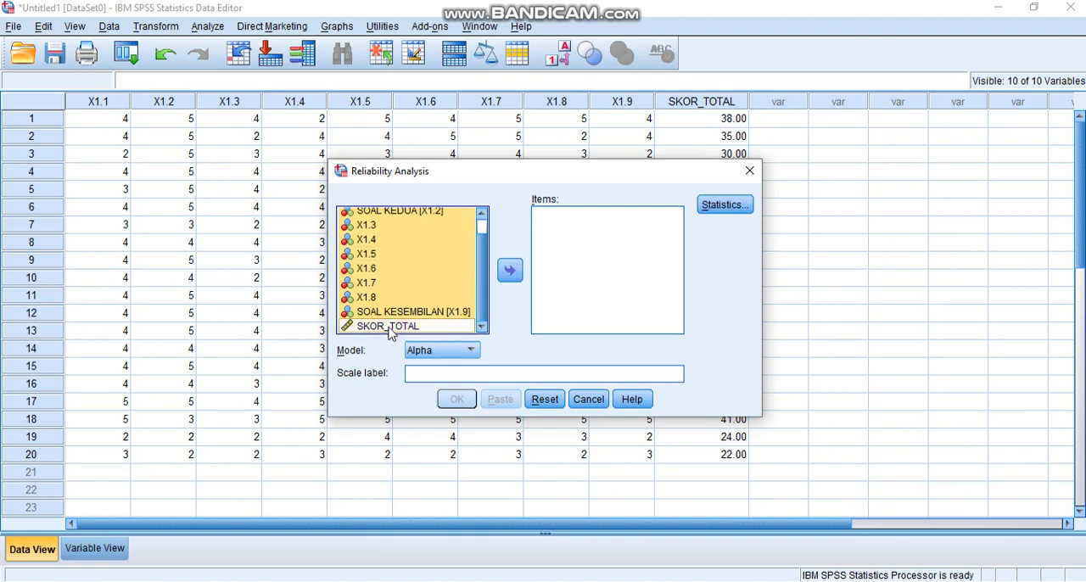
pyautogui.click(509, 271)
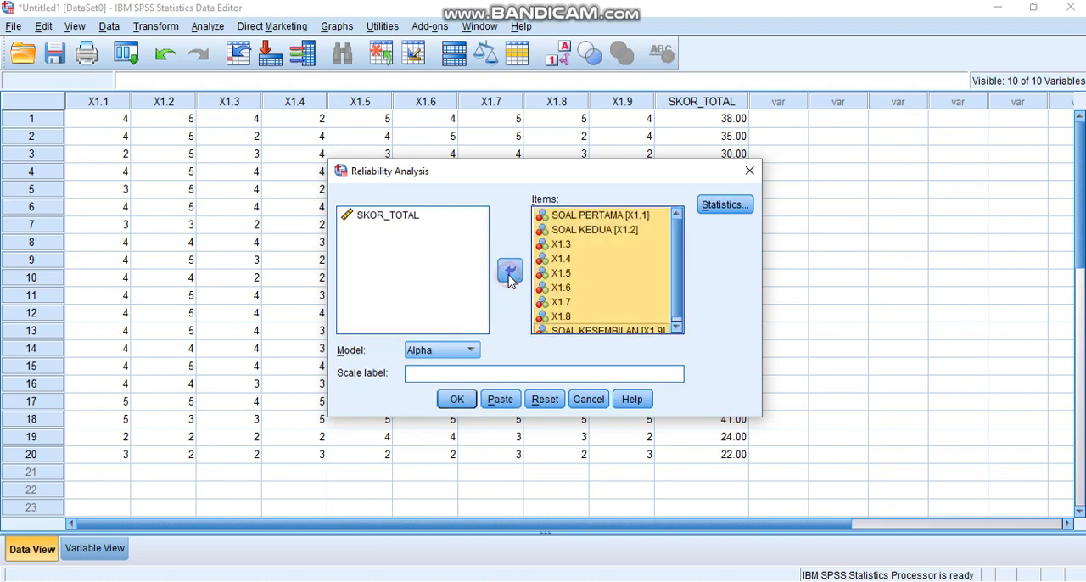
# Choose the Alpha model for the reliability analysis and run it
pyautogui.click(453, 355)
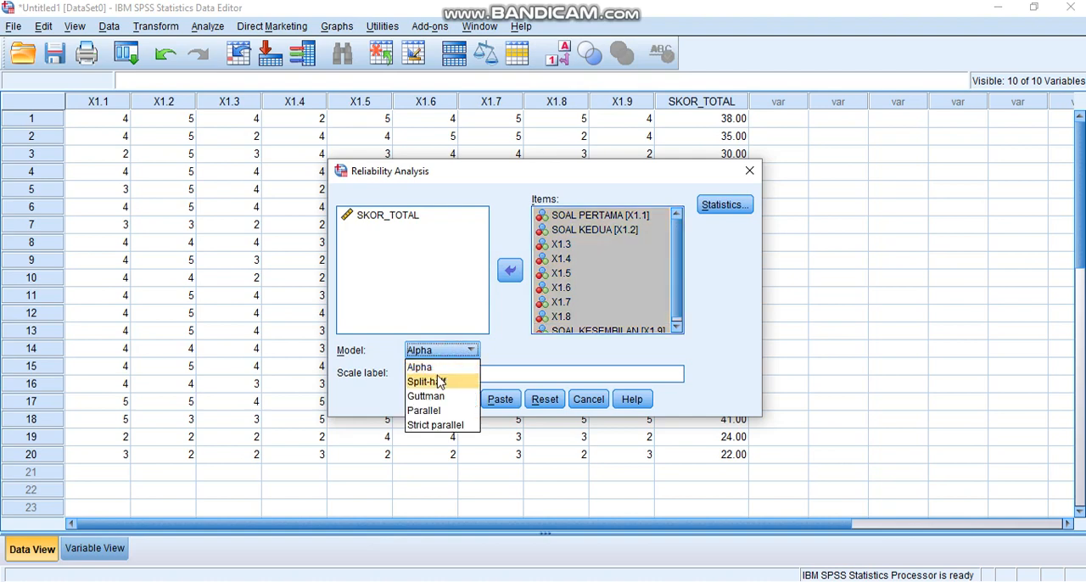
pyautogui.click(438, 366)
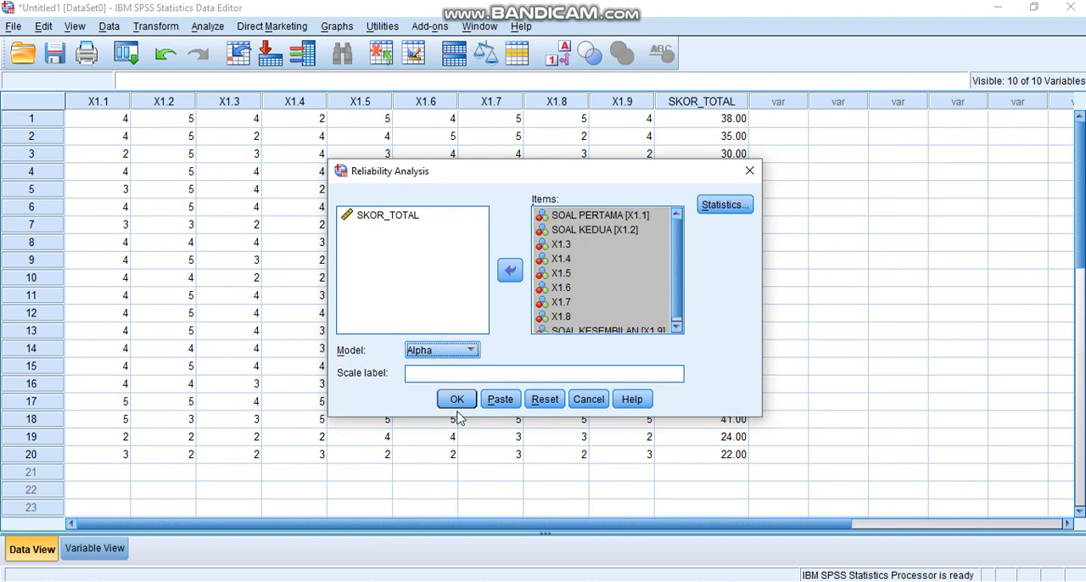
pyautogui.click(456, 399)
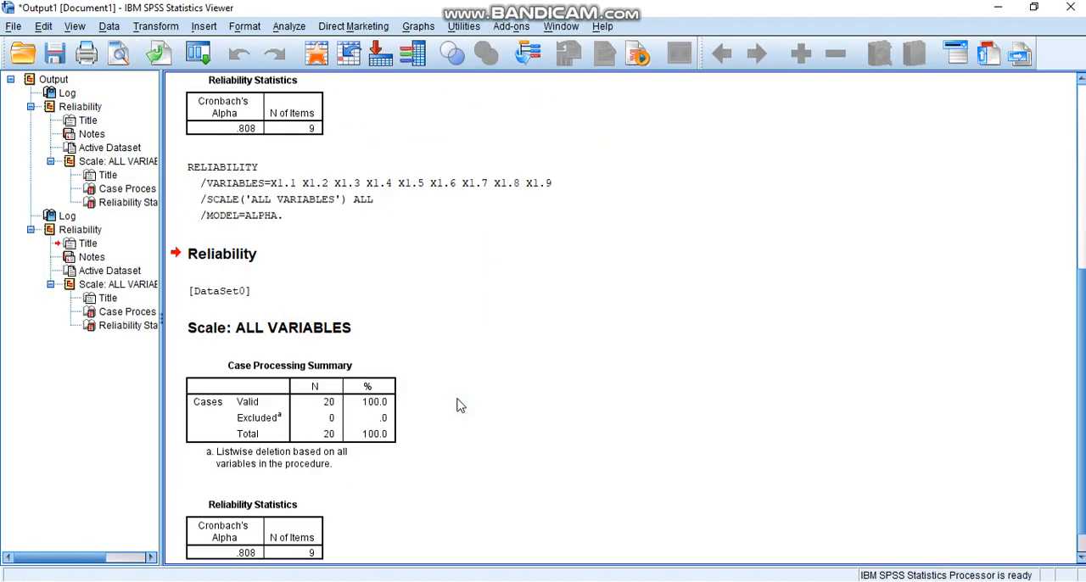
# View the reliability output and switch to the Excel workbook with the try-out scores
pyautogui.click(1084, 178)
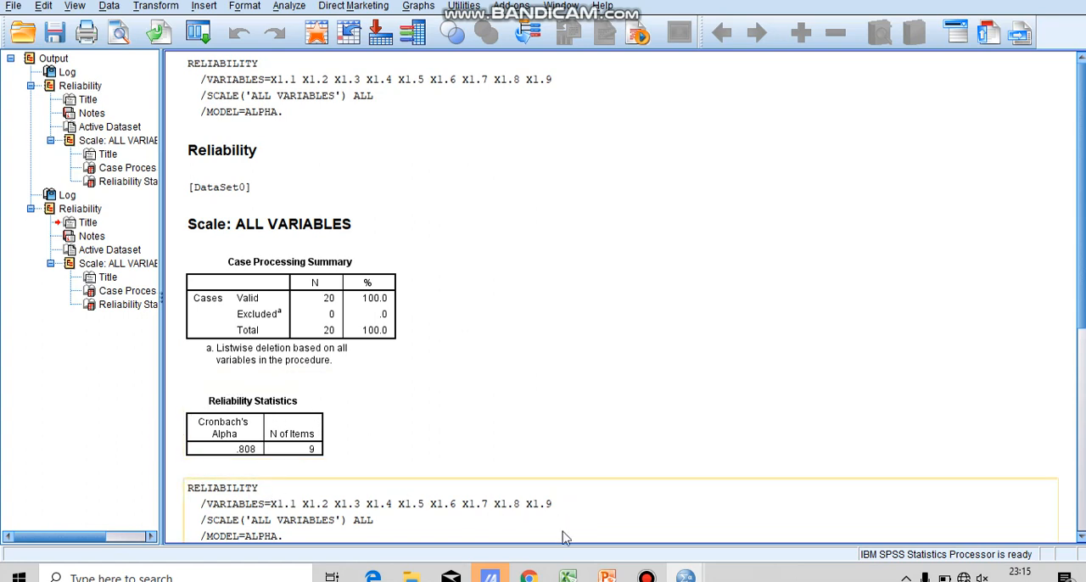
pyautogui.click(568, 576)
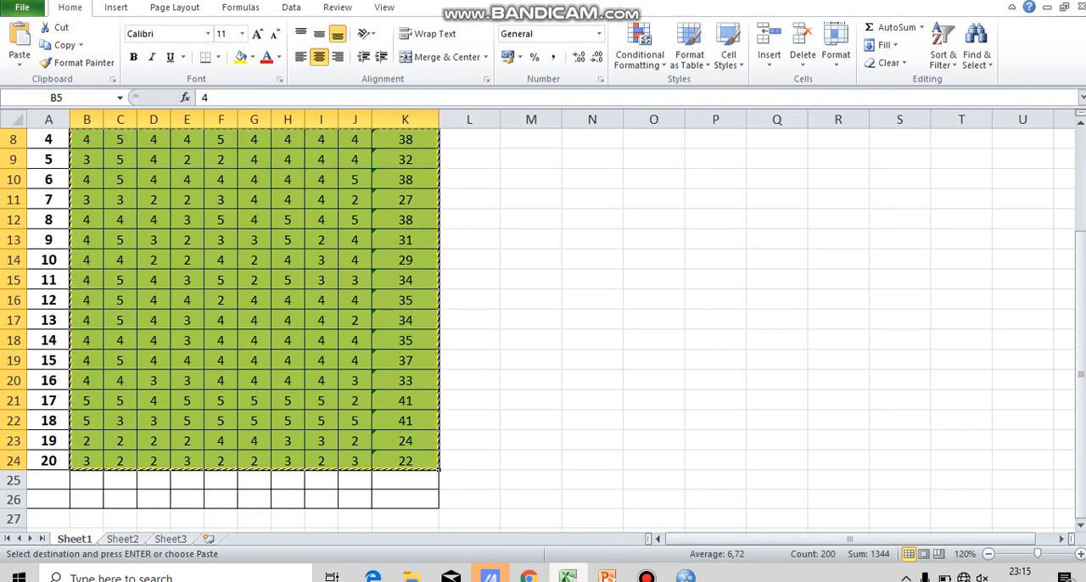